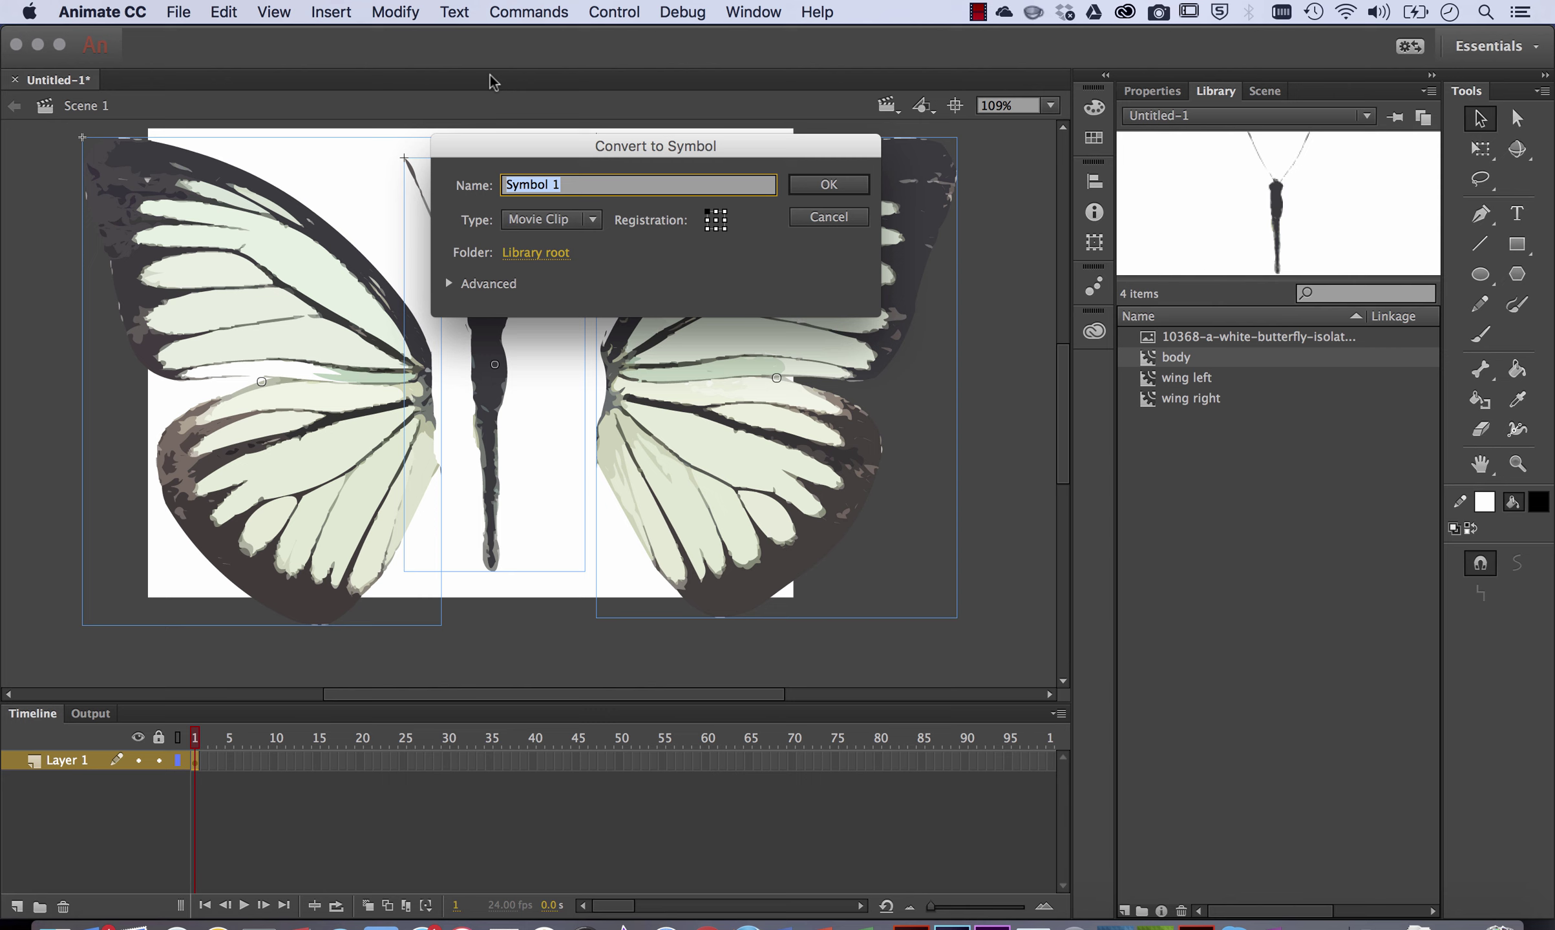
Convert the selected butterfly artwork into a movie clip symbol named "butterfly animated".
type("butterfly animated")
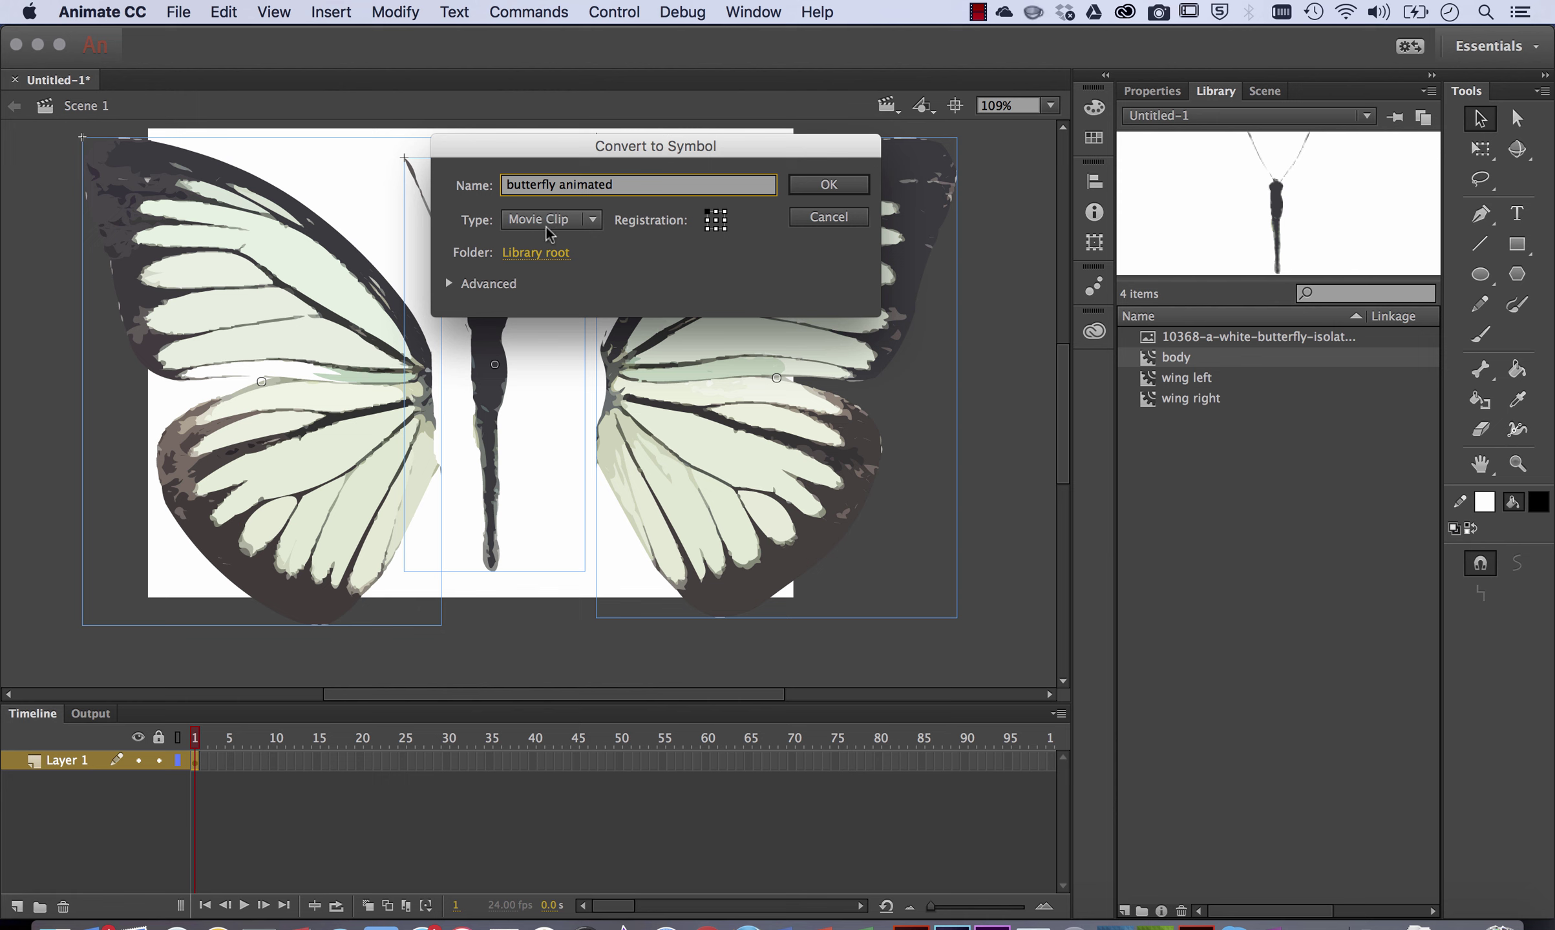
left_click(849, 188)
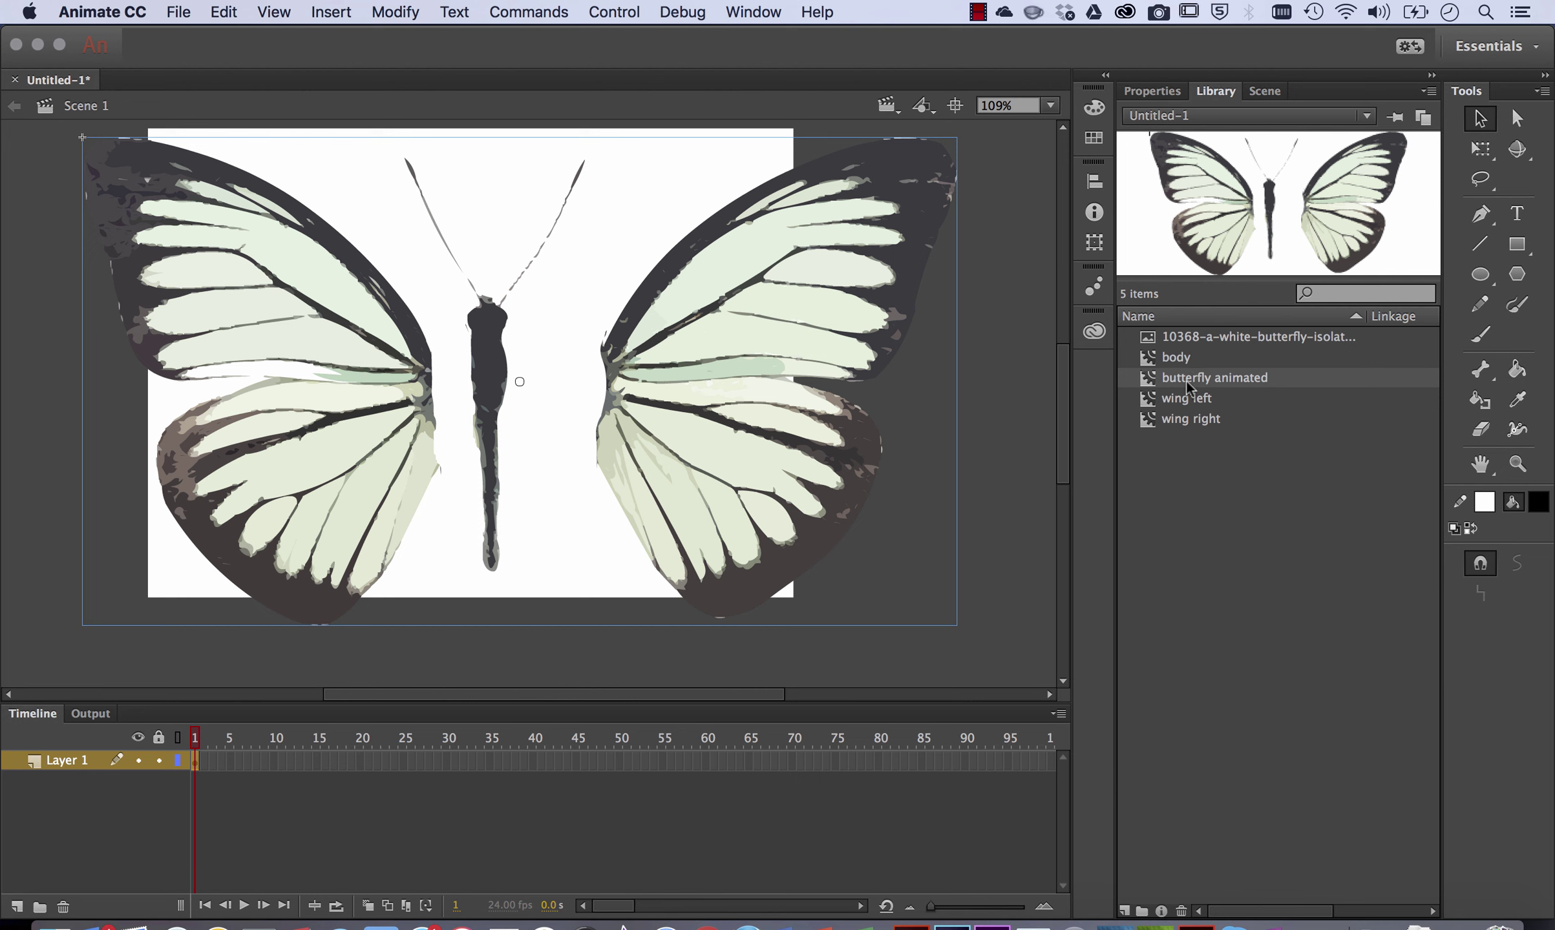
Preview the body, wing left, wing right and butterfly animated symbols in the library.
left_click(1173, 360)
left_click(1188, 399)
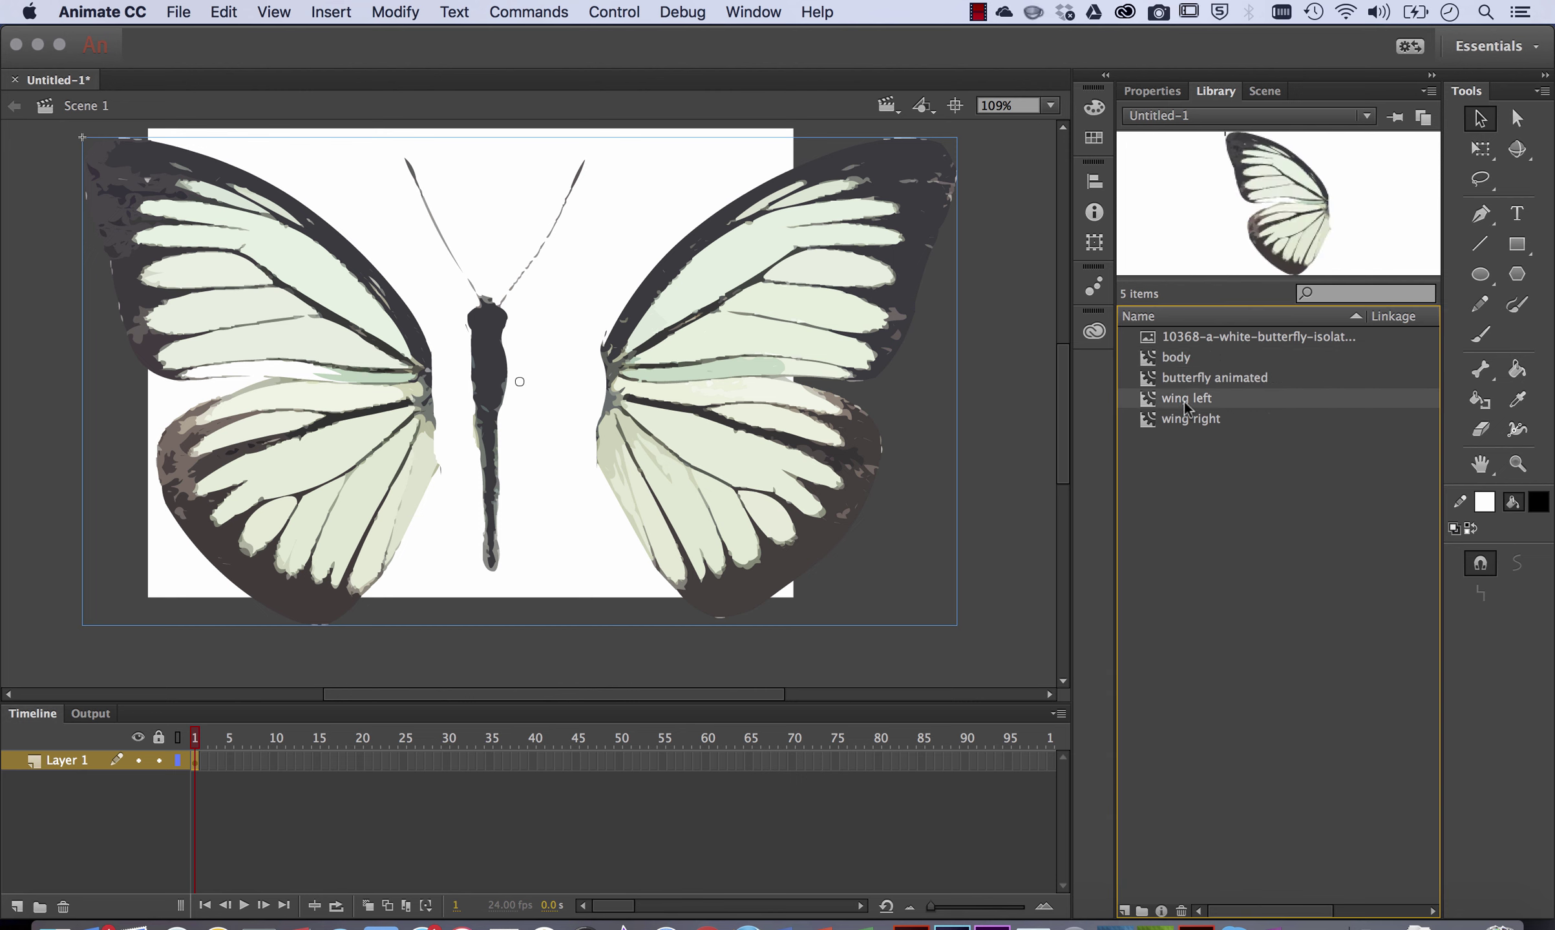
left_click(1191, 421)
left_click(1210, 382)
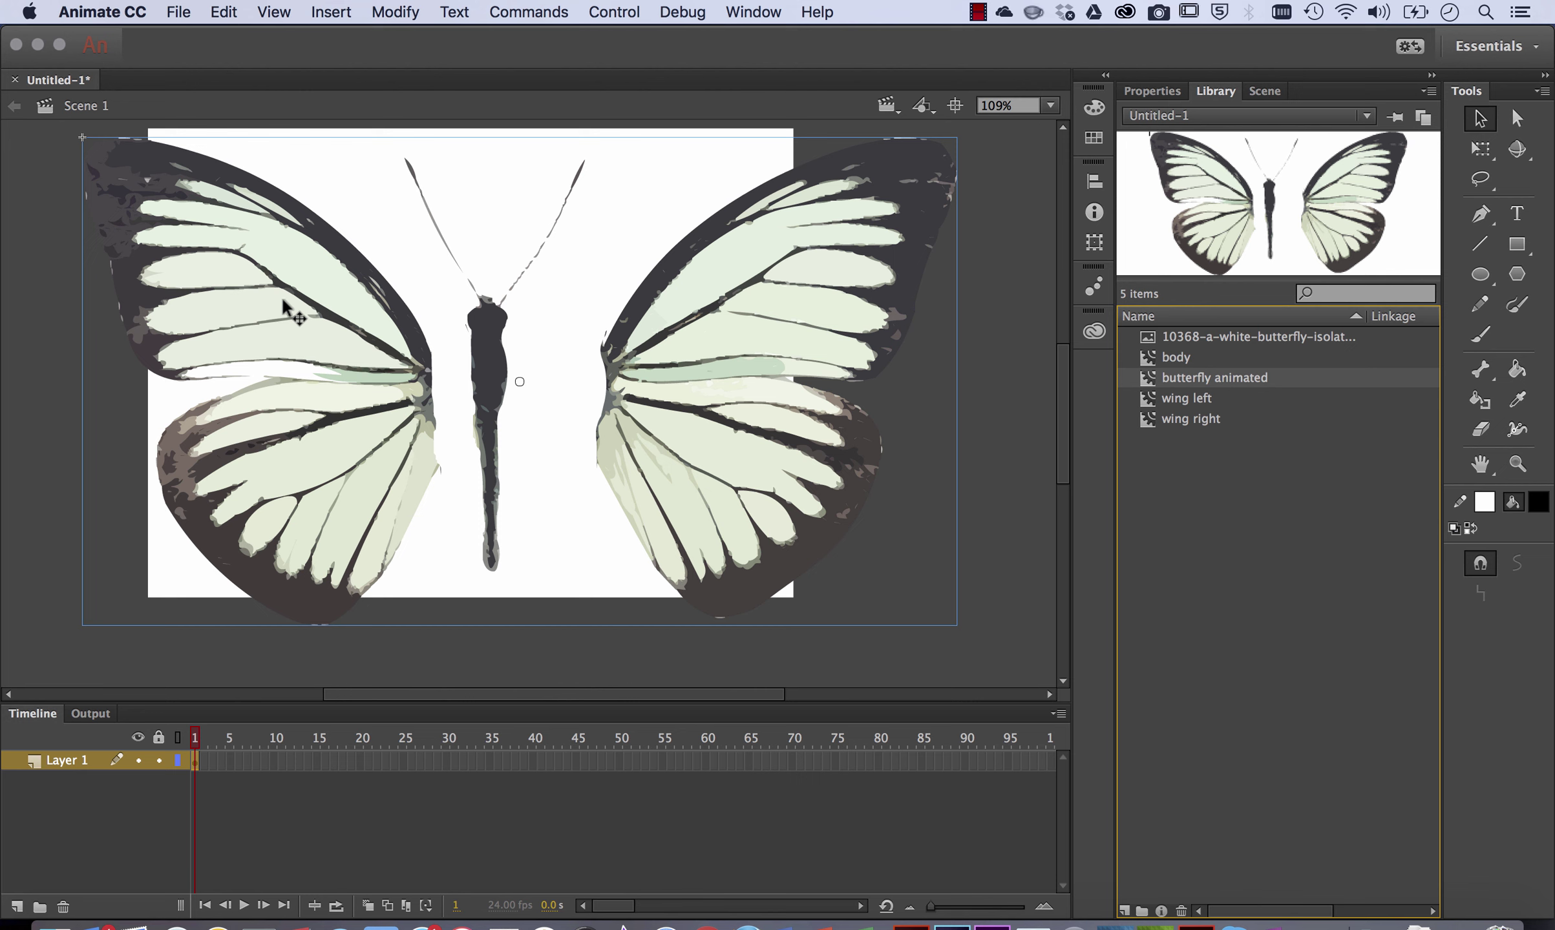
Open the butterfly animated symbol for editing and move the left and right wings in against the body.
double_click(283, 248)
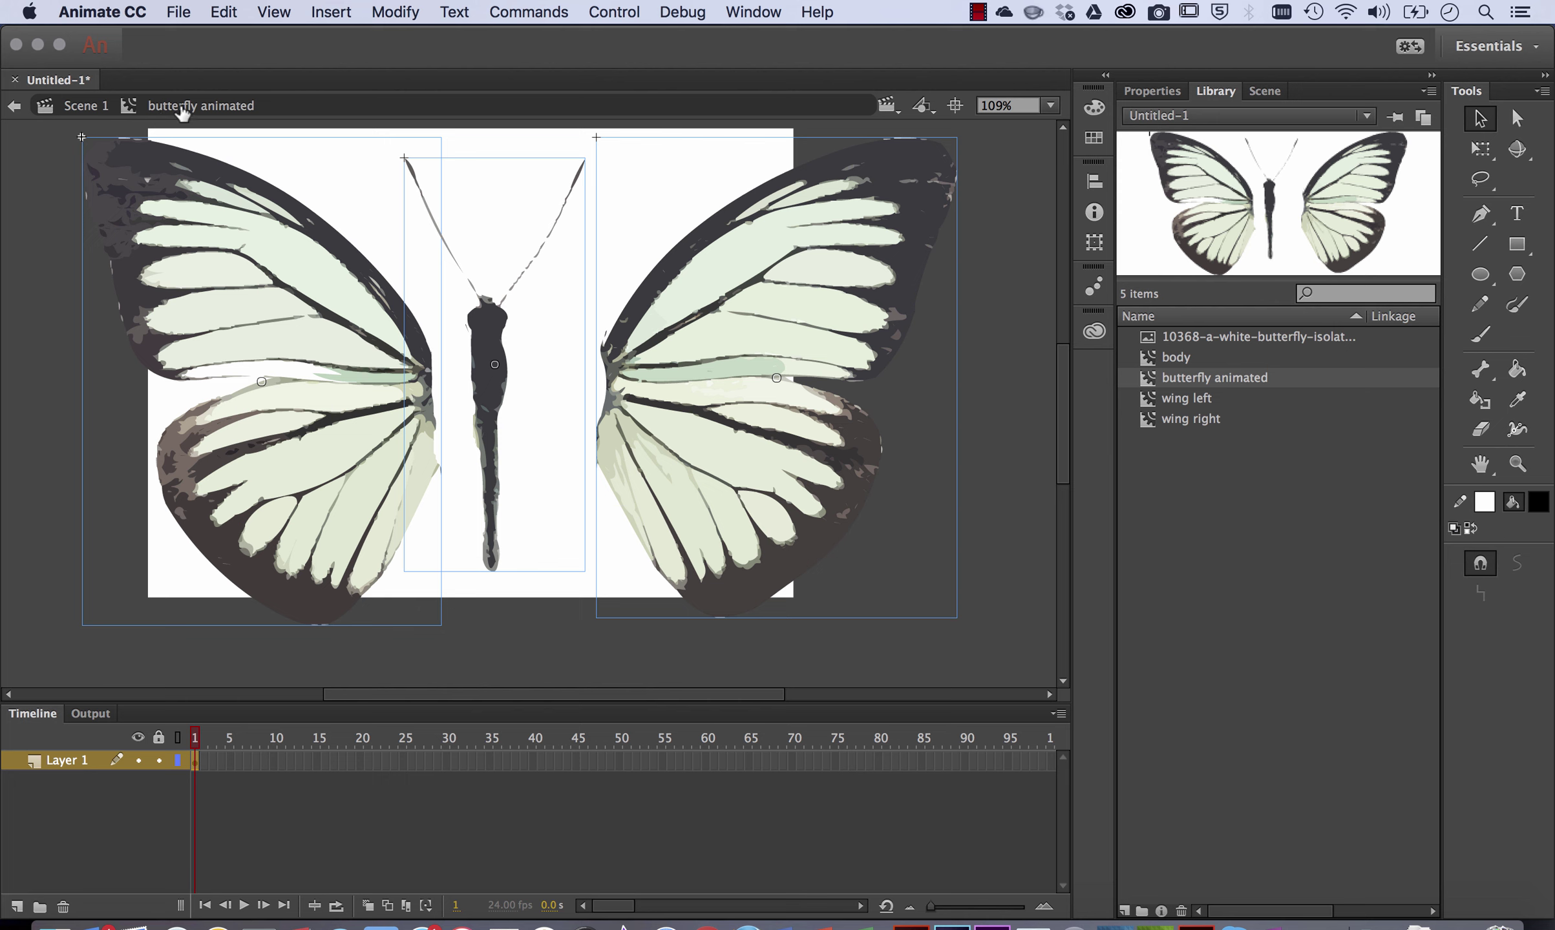
left_click(18, 334)
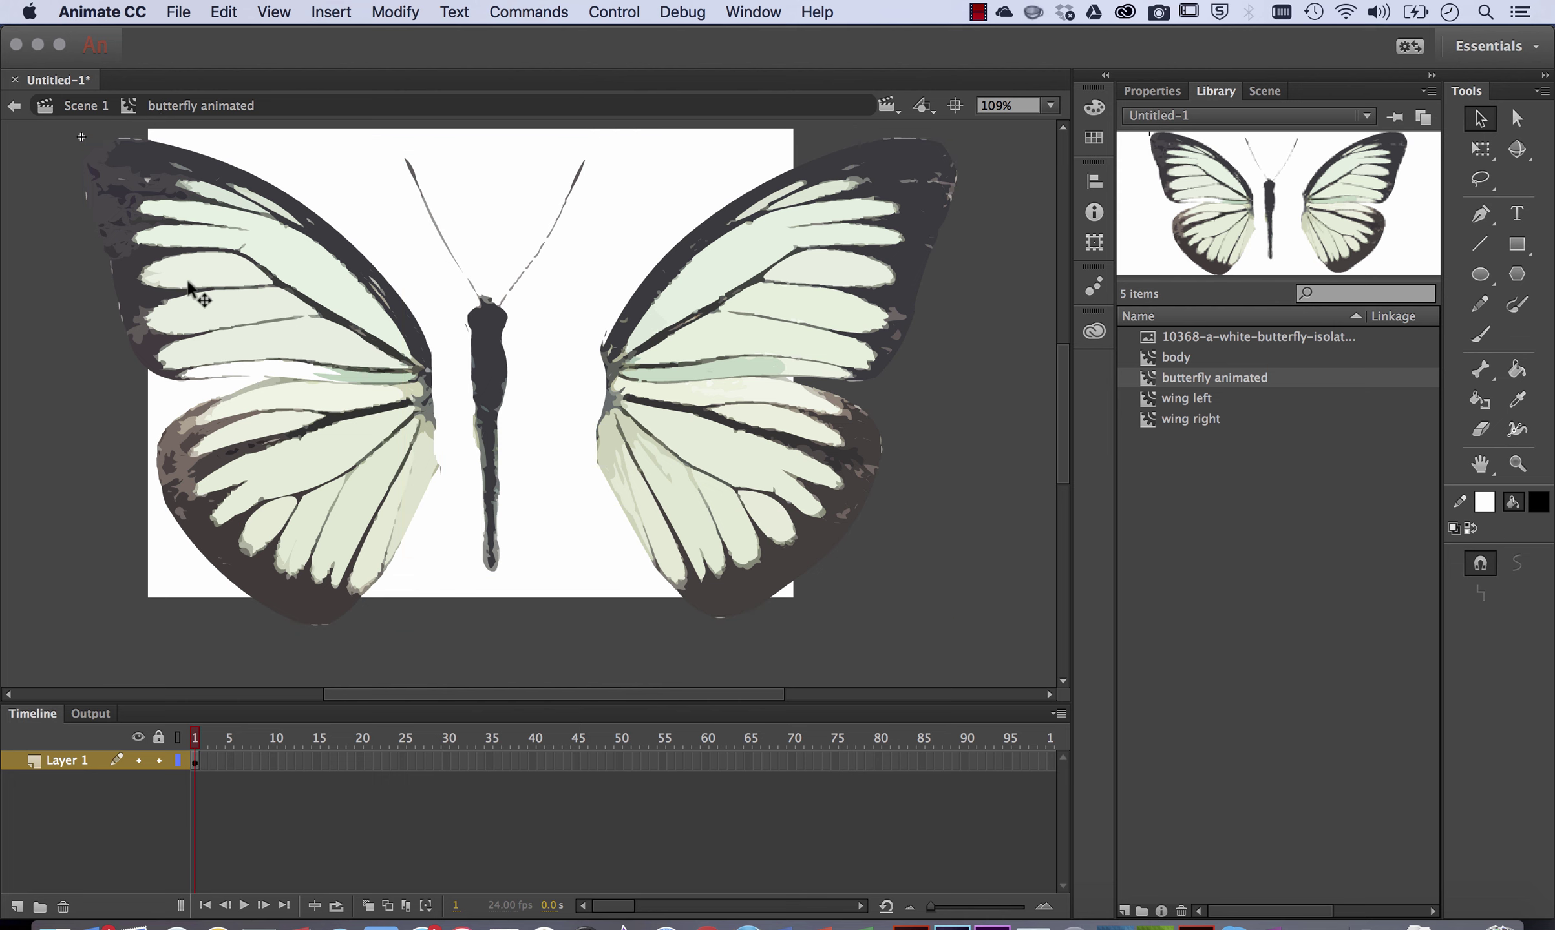
left_click(288, 275)
left_click_drag(339, 365, 374, 350)
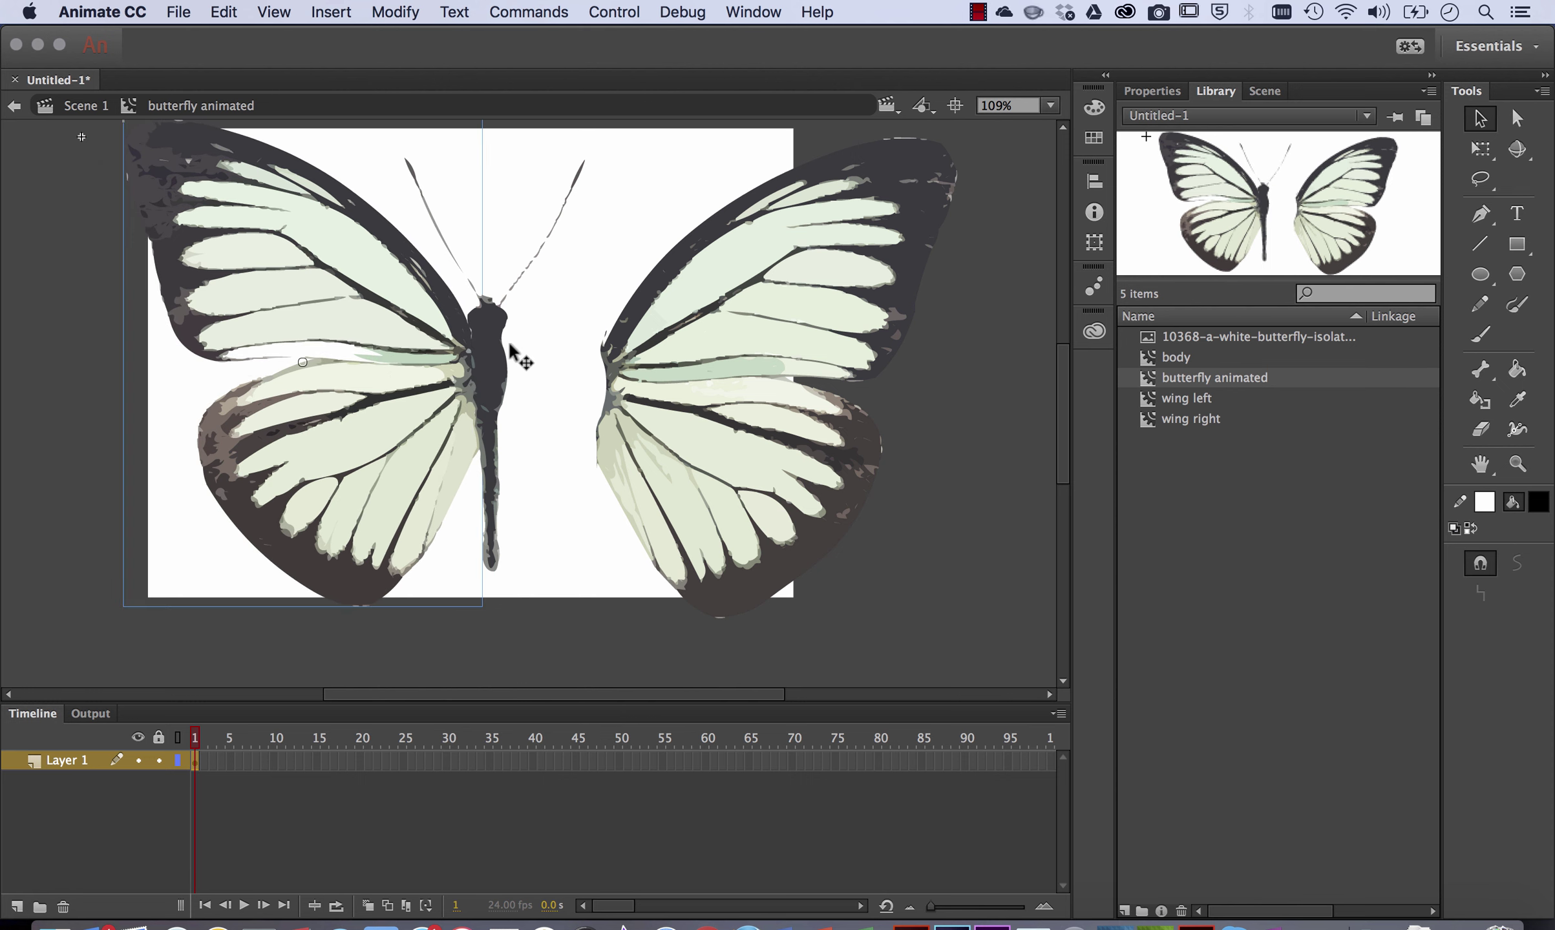
left_click(819, 349)
left_click_drag(818, 341, 717, 330)
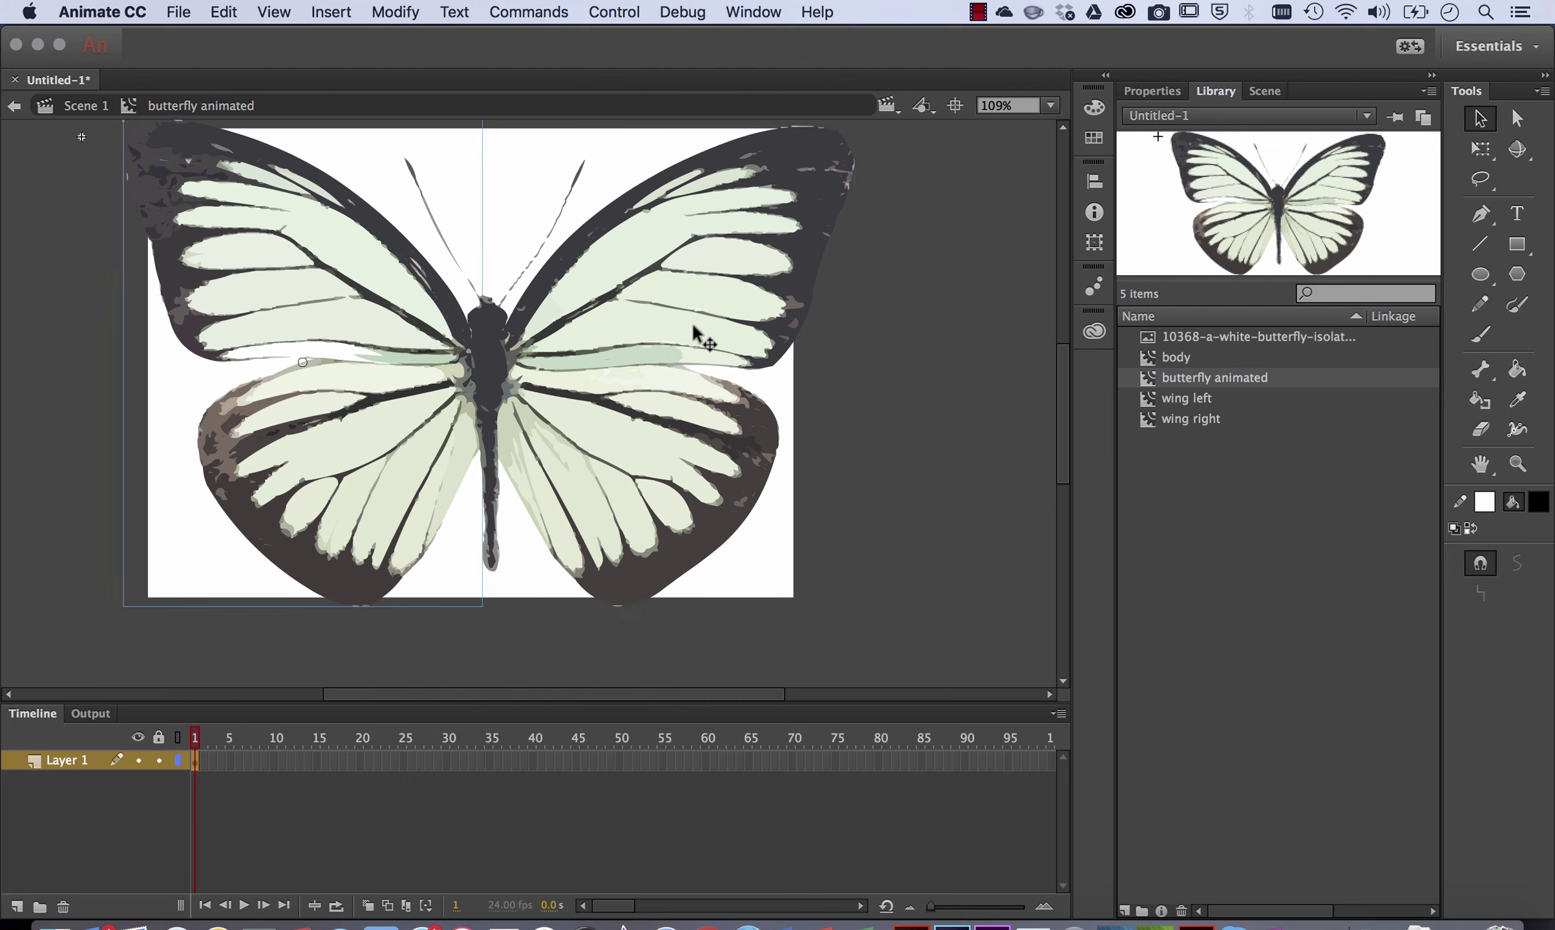
Distribute the body and both wings to separate layers and delete the empty Layer 1.
key("cmd+a")
right_click(636, 339)
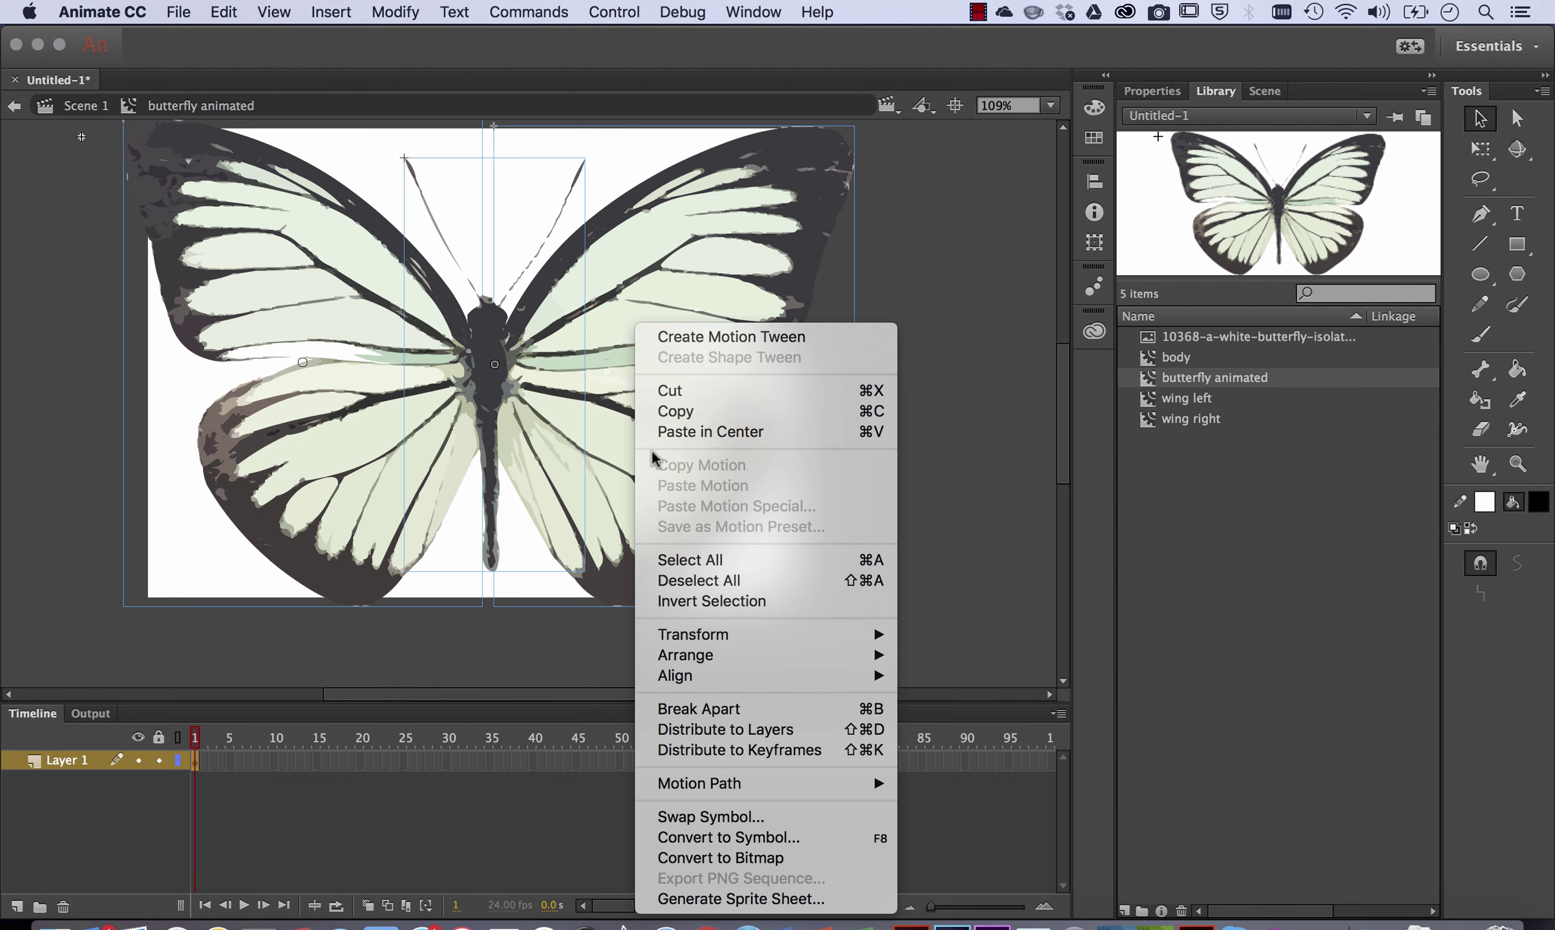
left_click(780, 730)
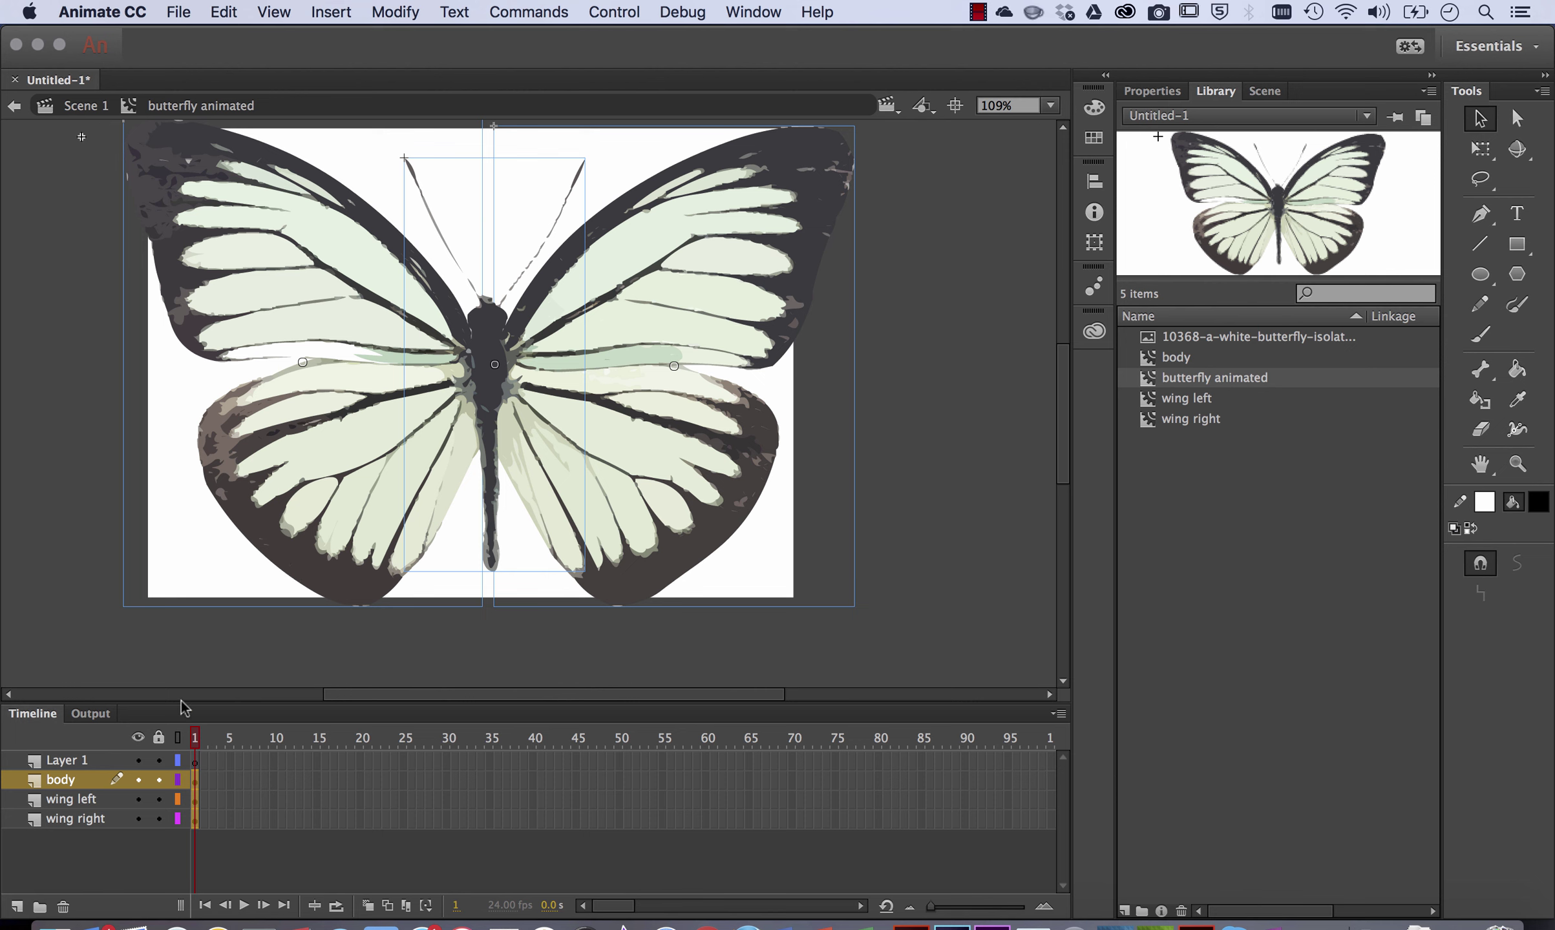
left_click(75, 761)
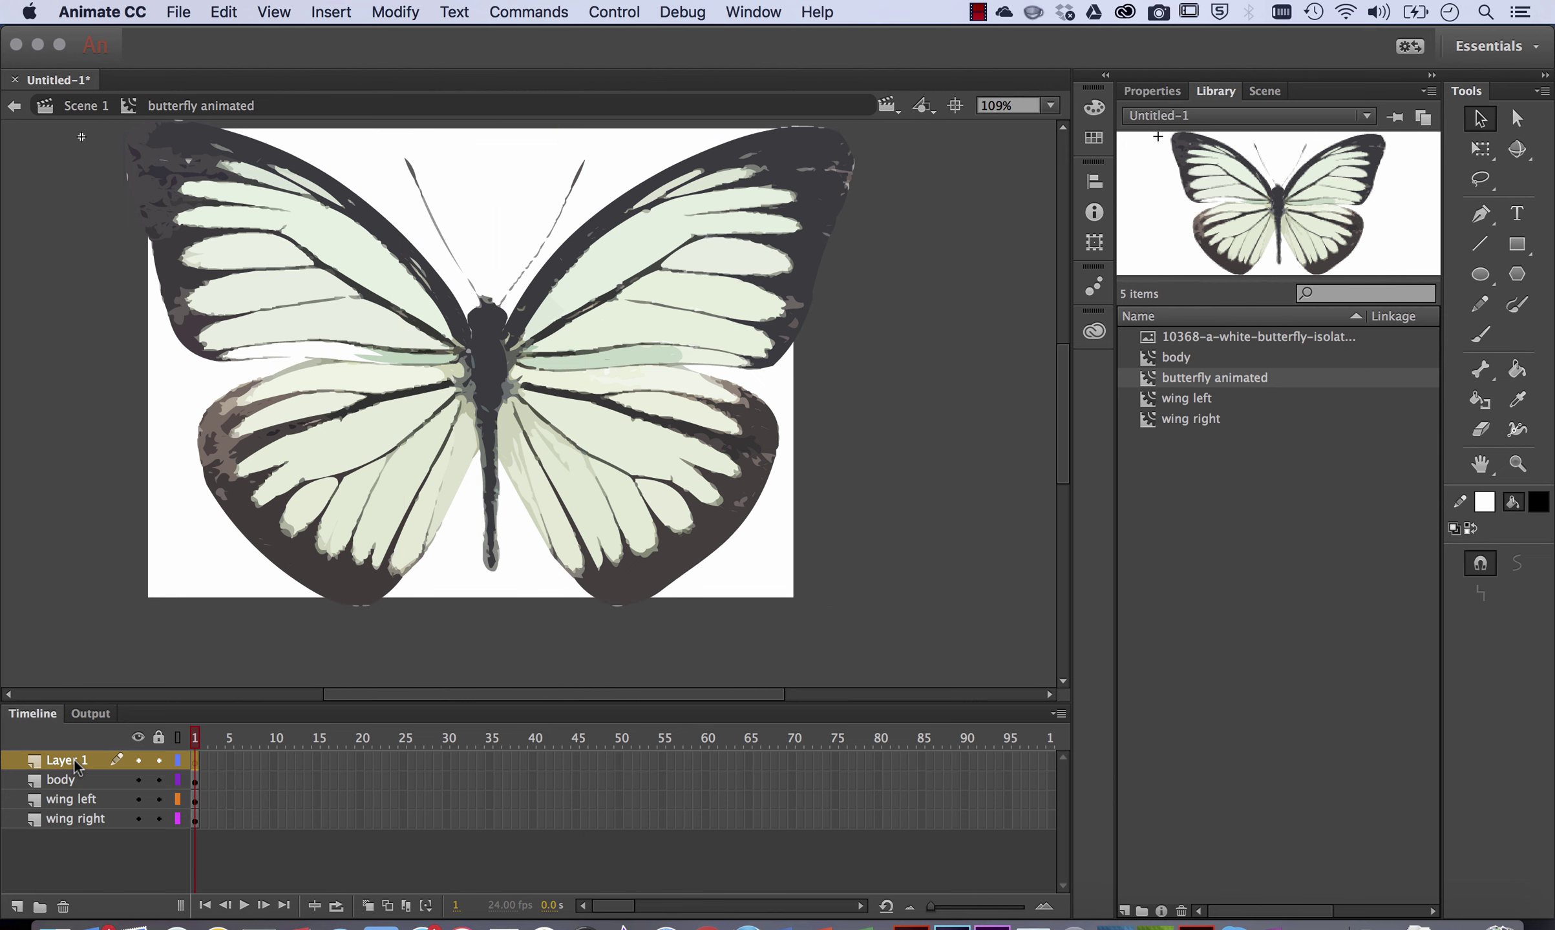
right_click(76, 766)
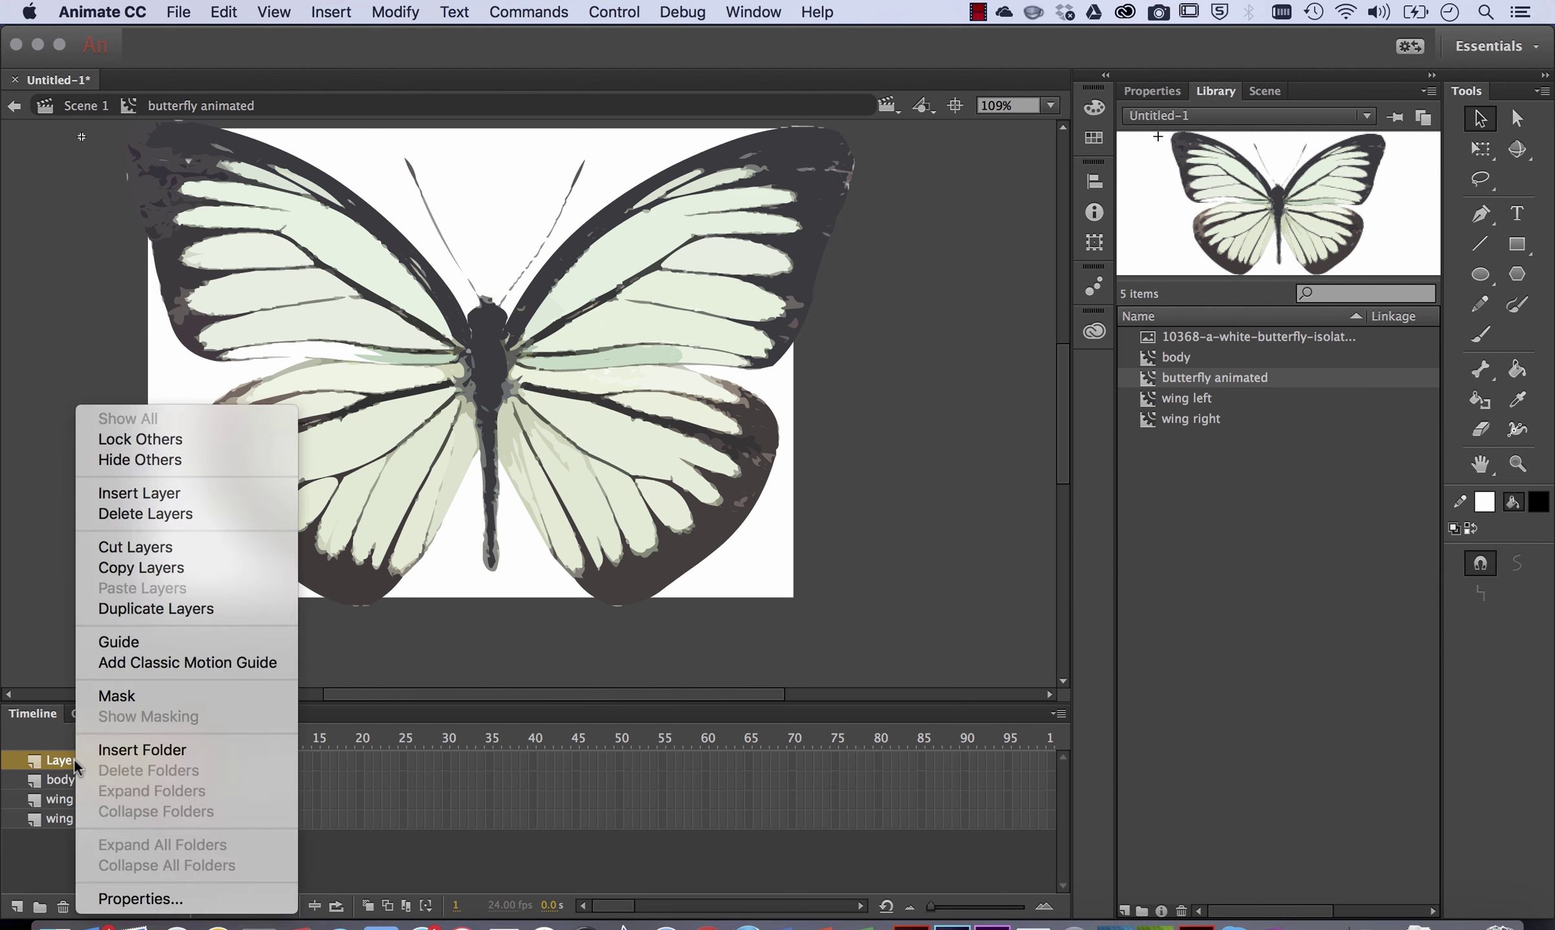
left_click(198, 515)
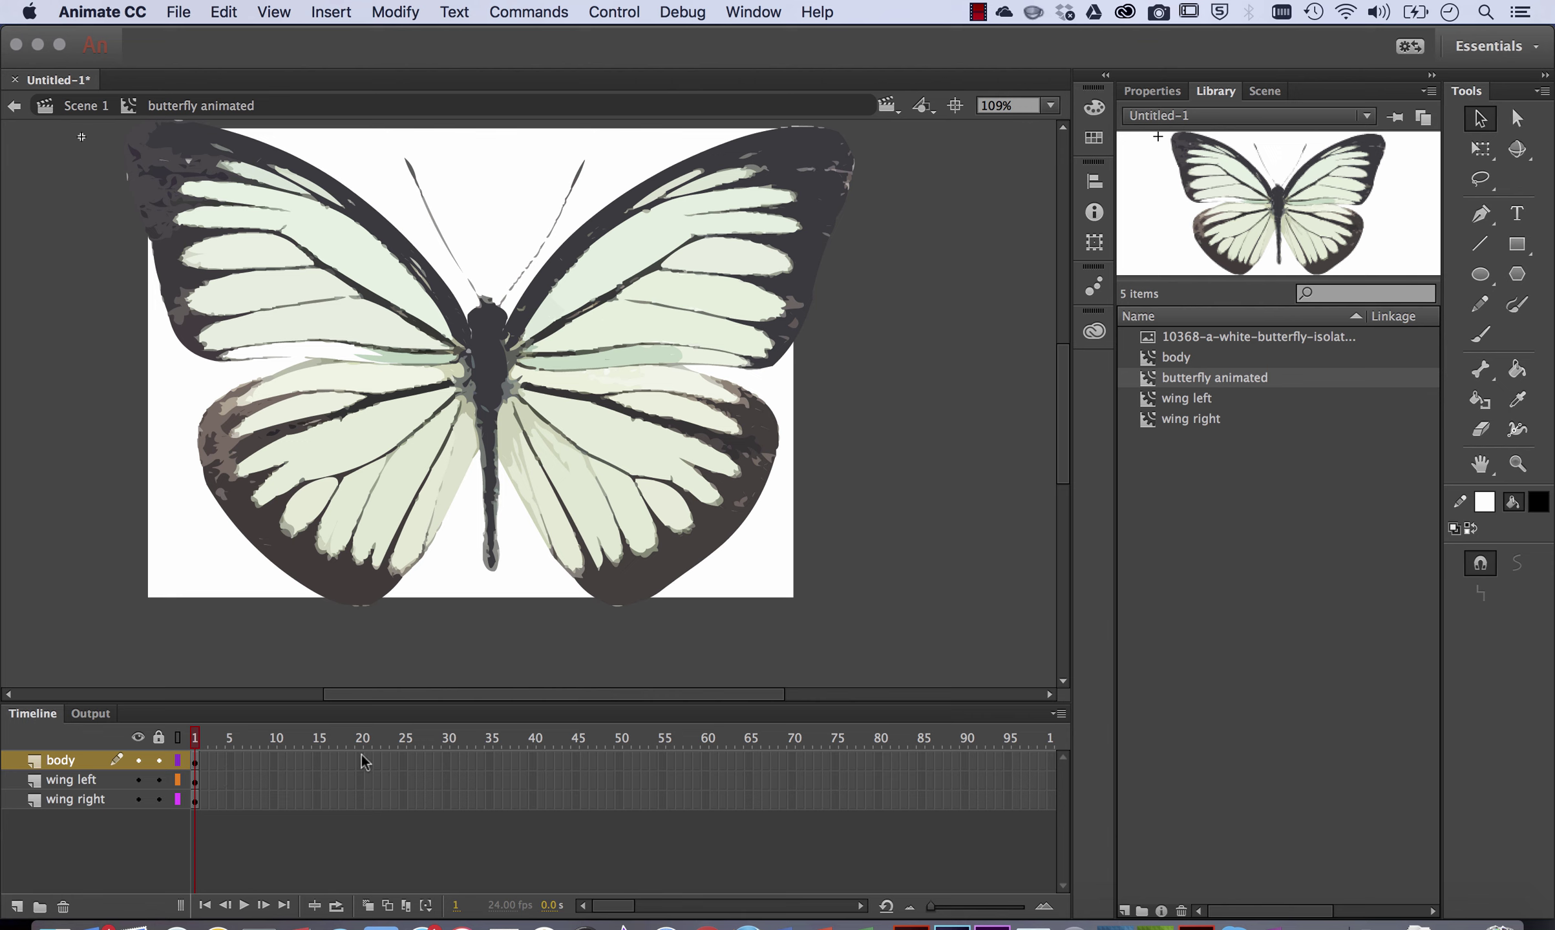
Extend the body, wing left and wing right layers with frames up to frame 20.
left_click_drag(363, 787, 362, 805)
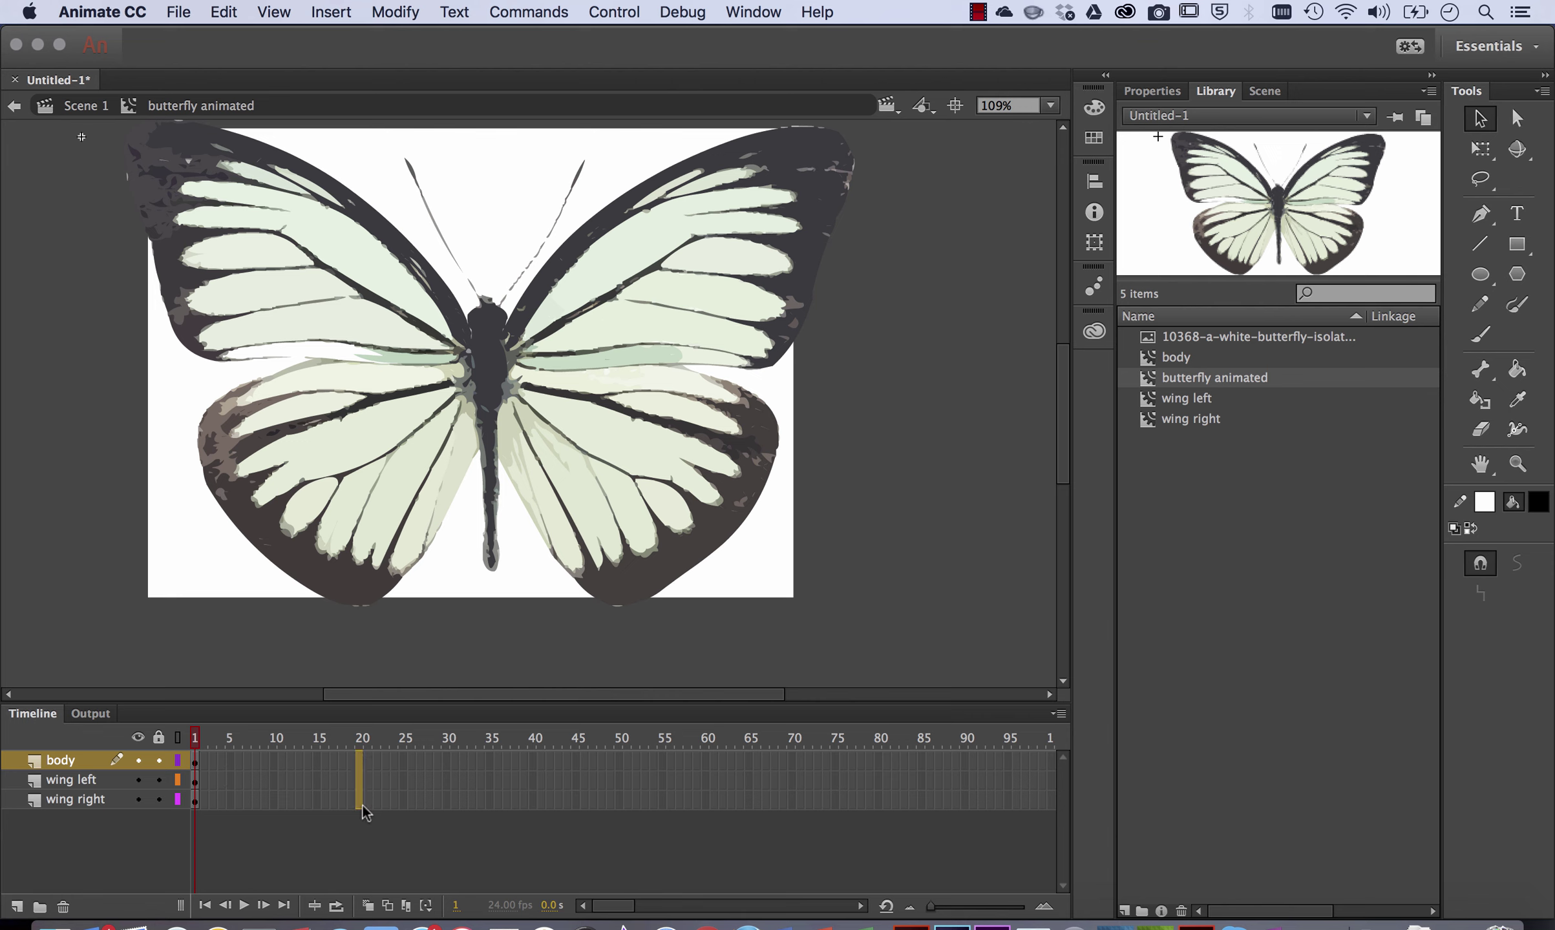
right_click(359, 765)
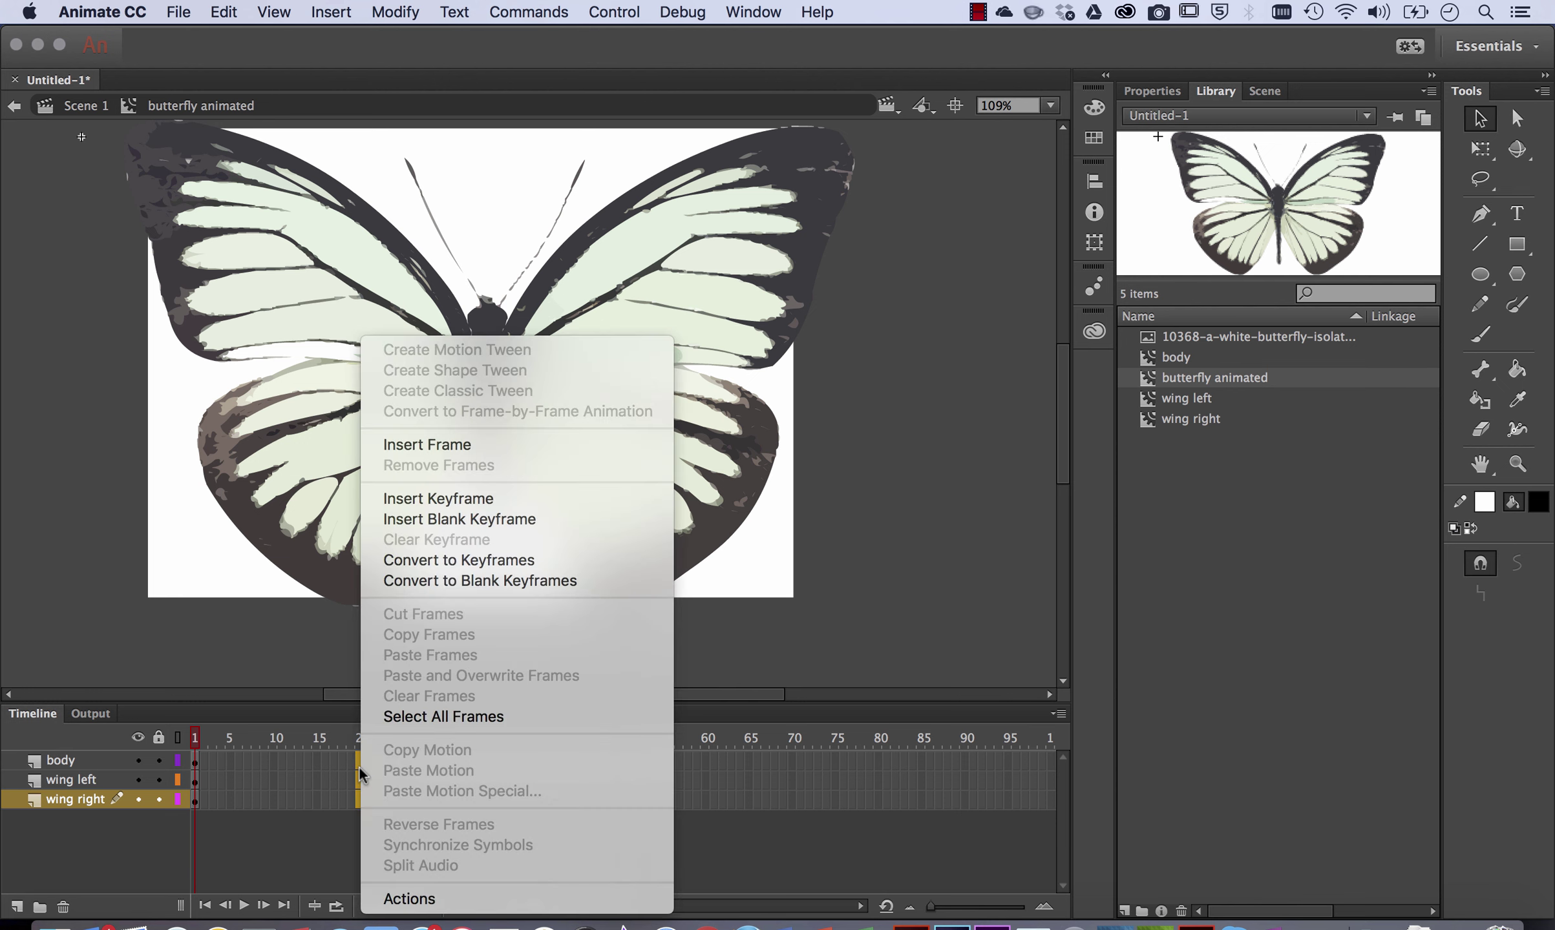
left_click(463, 452)
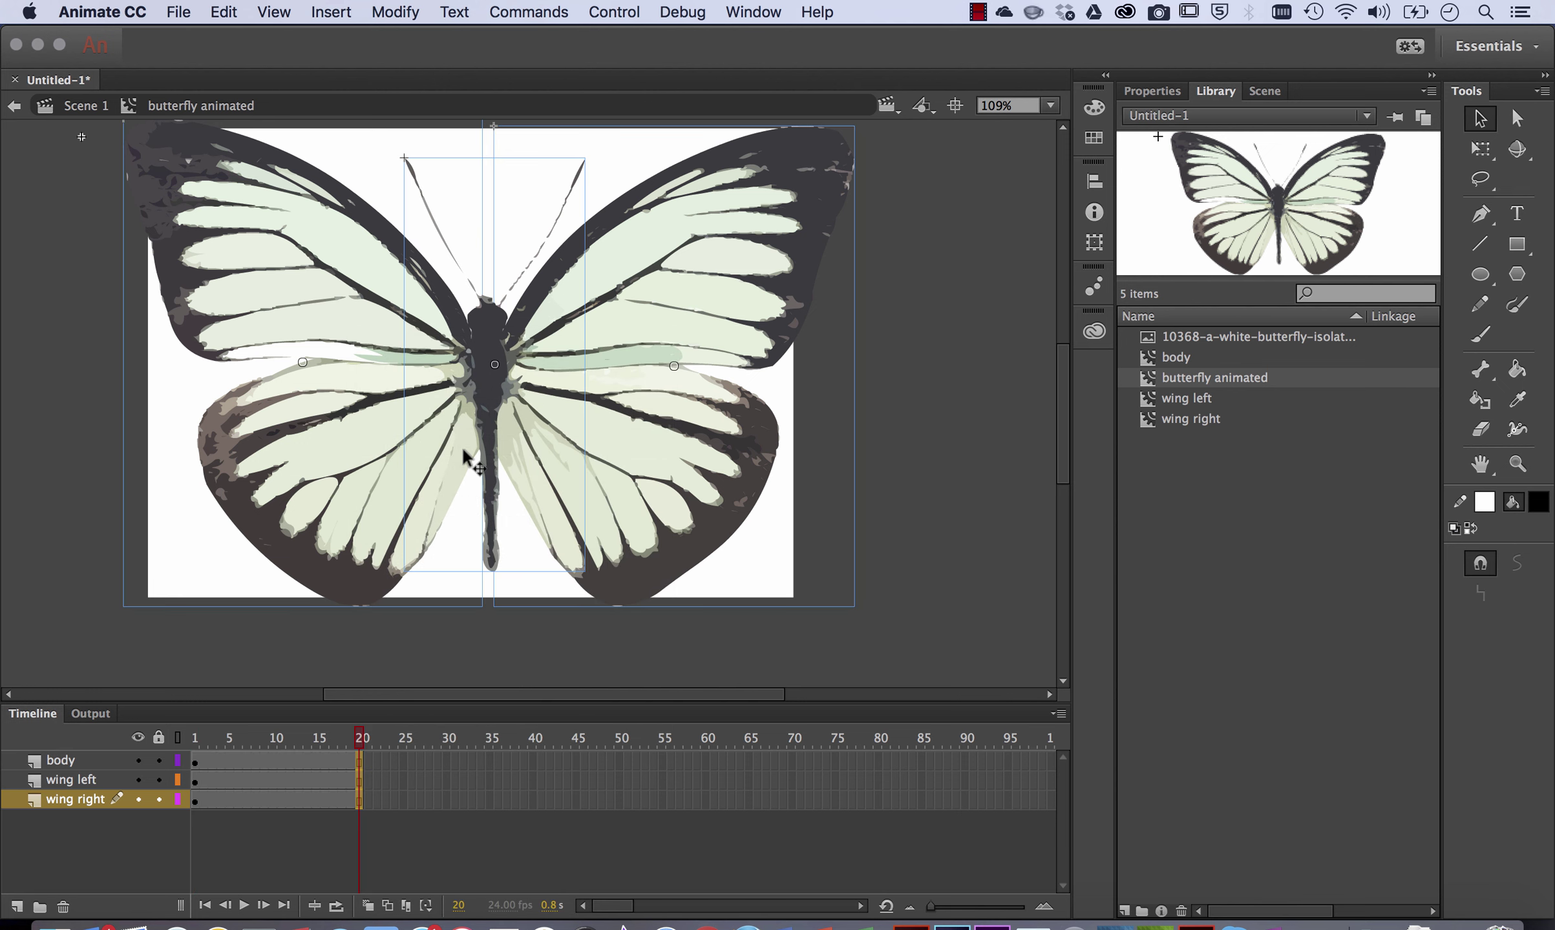
left_click(341, 738)
mouse_move(341, 738)
left_mouse_down()
mouse_move(215, 730)
mouse_move(354, 734)
mouse_move(194, 733)
mouse_move(361, 737)
mouse_move(266, 737)
mouse_move(326, 738)
left_mouse_up()
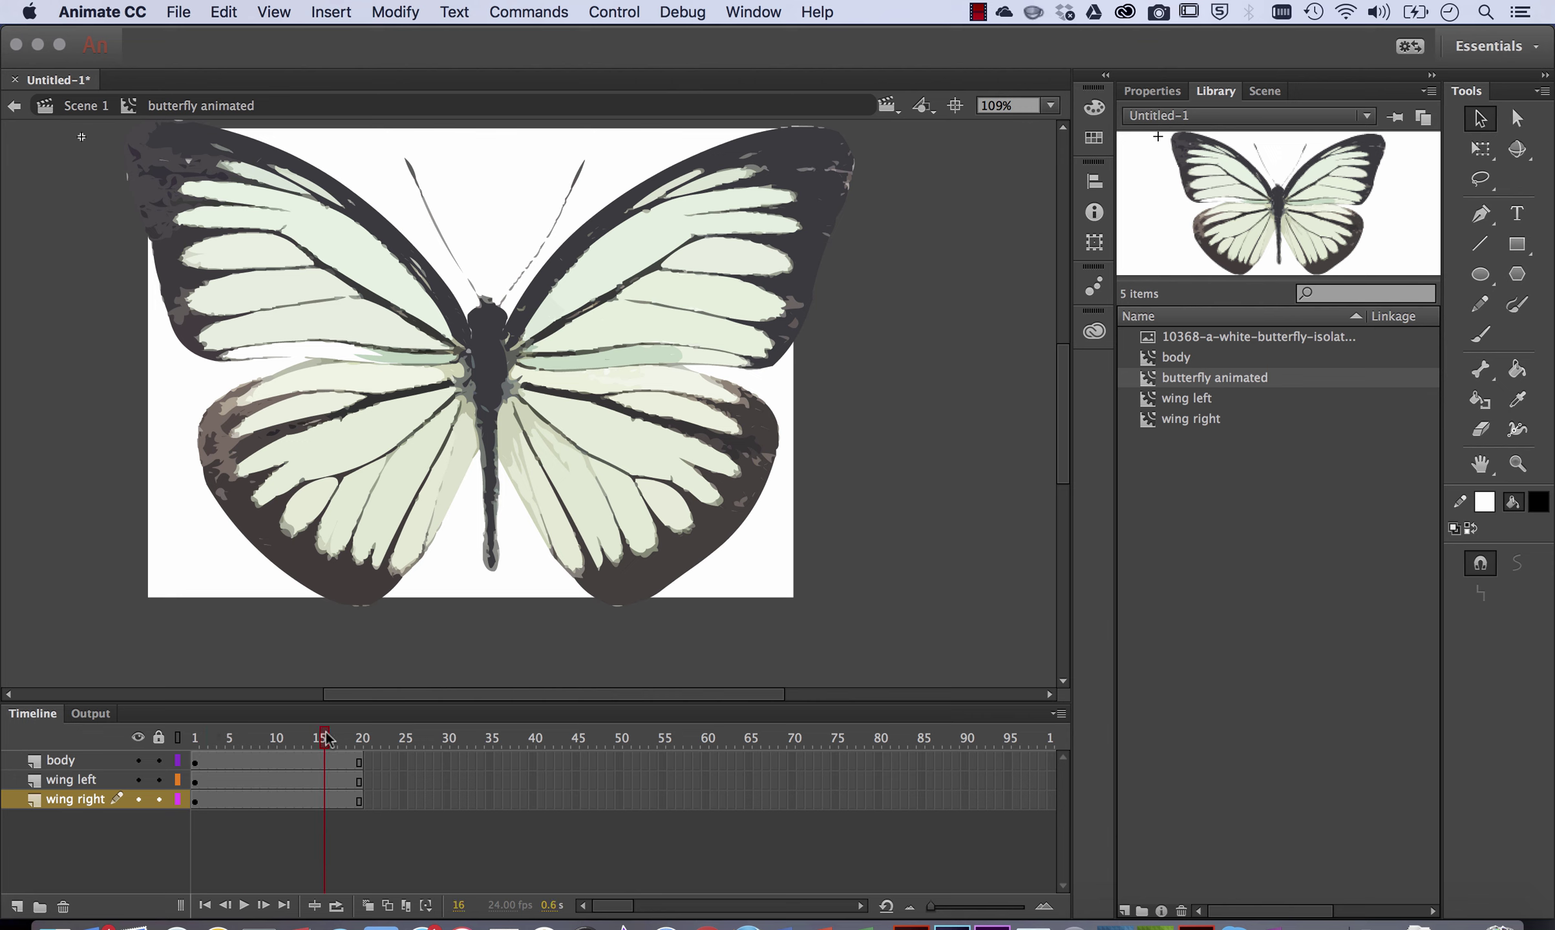
Create a motion tween on the wing left layer.
left_click(245, 781)
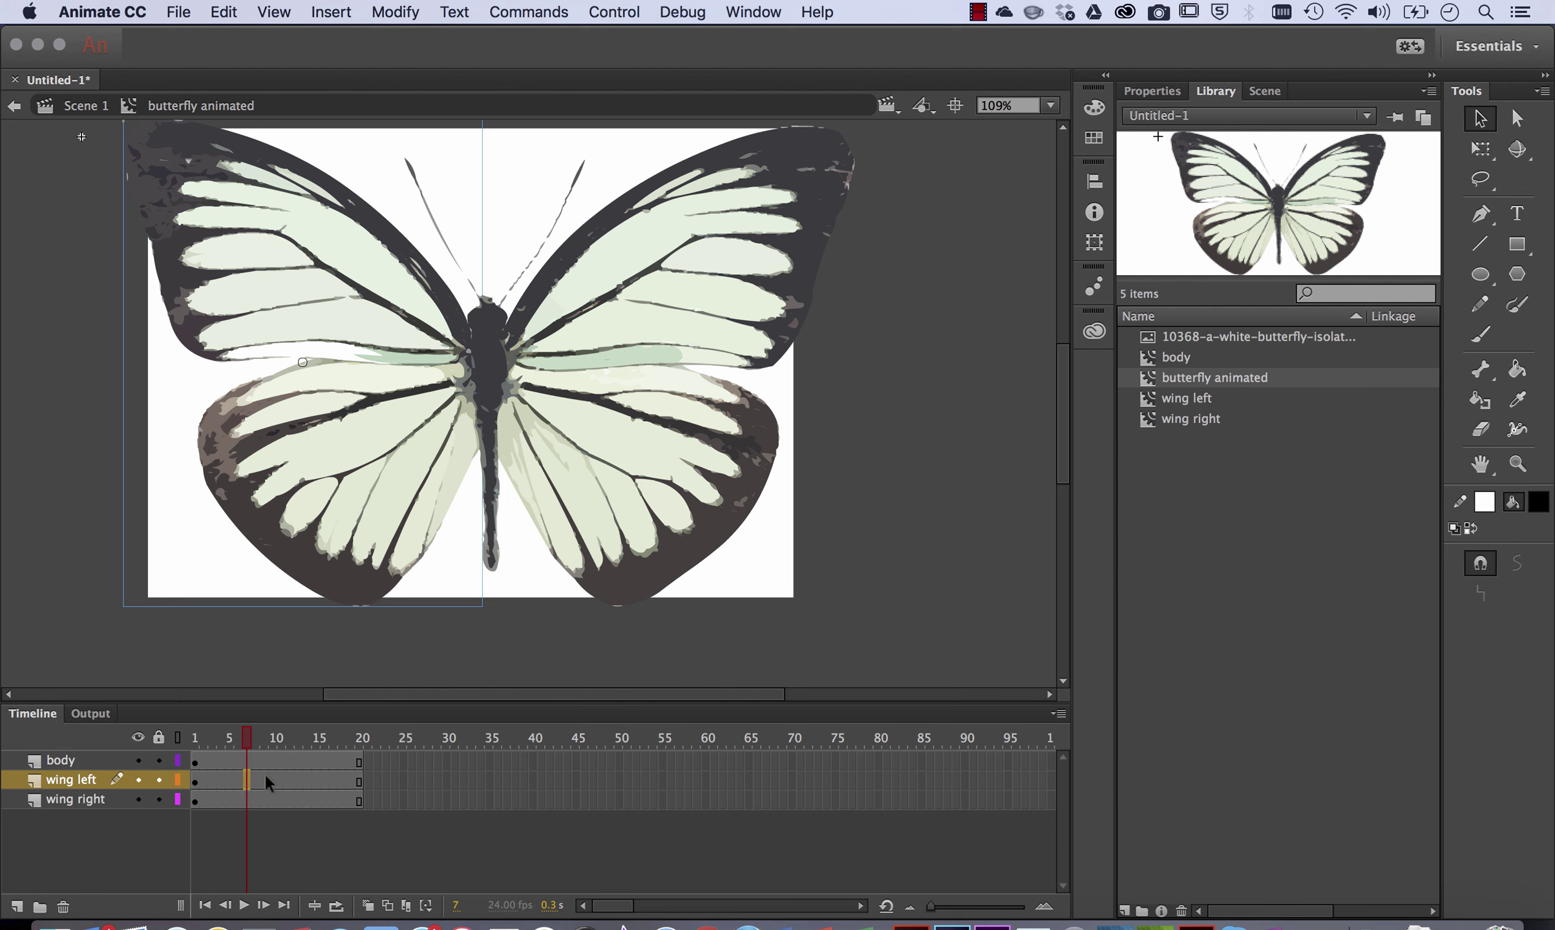
right_click(265, 774)
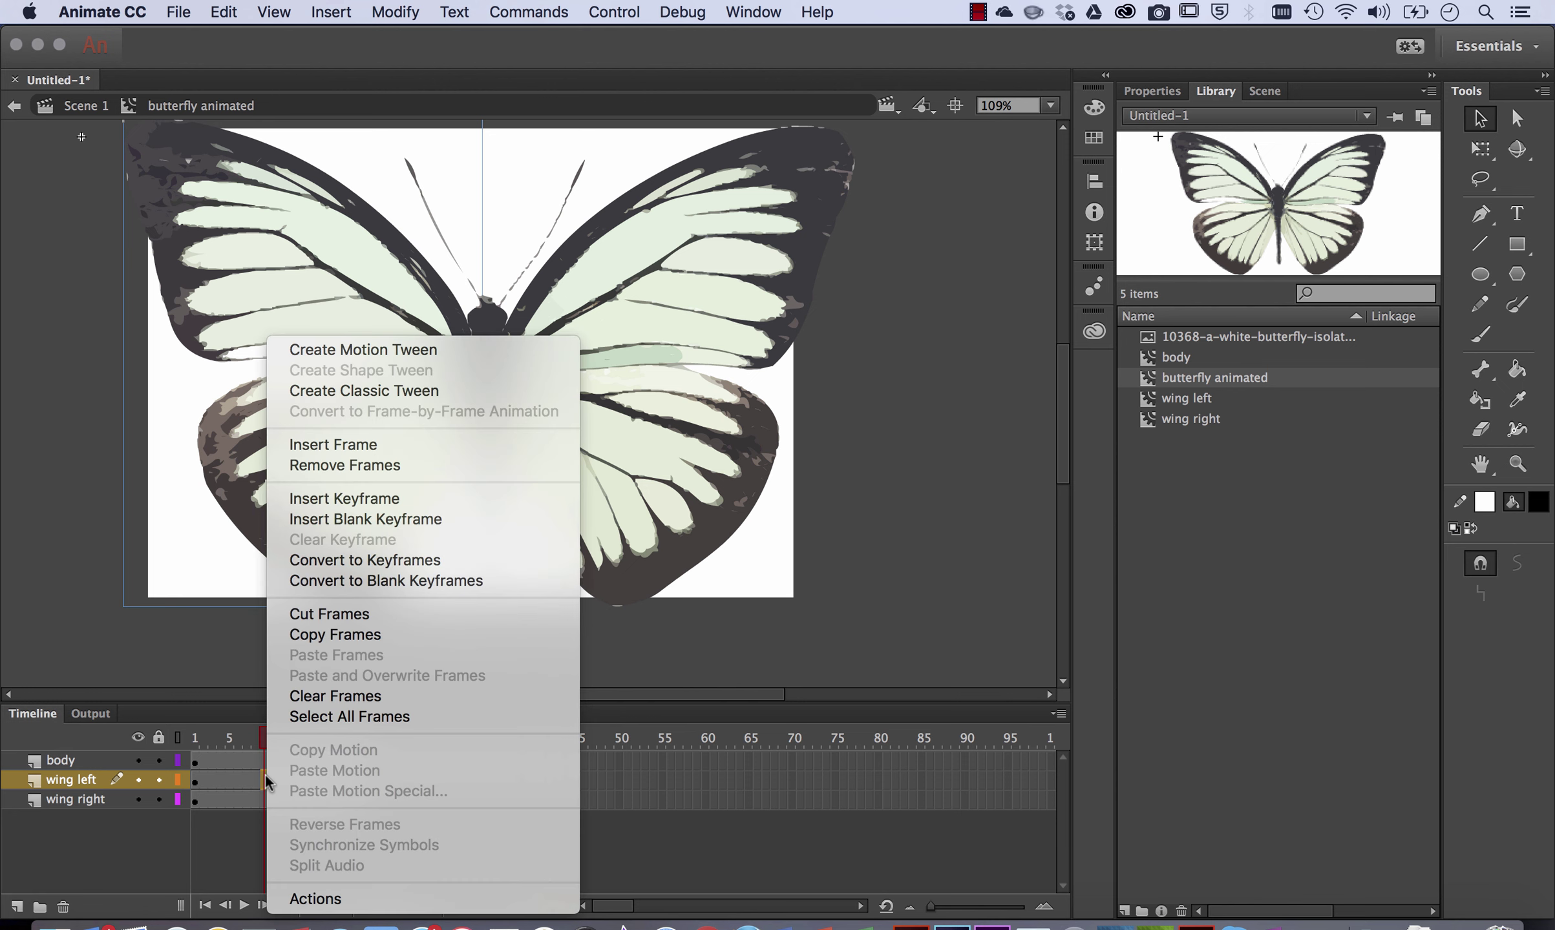
left_click(419, 351)
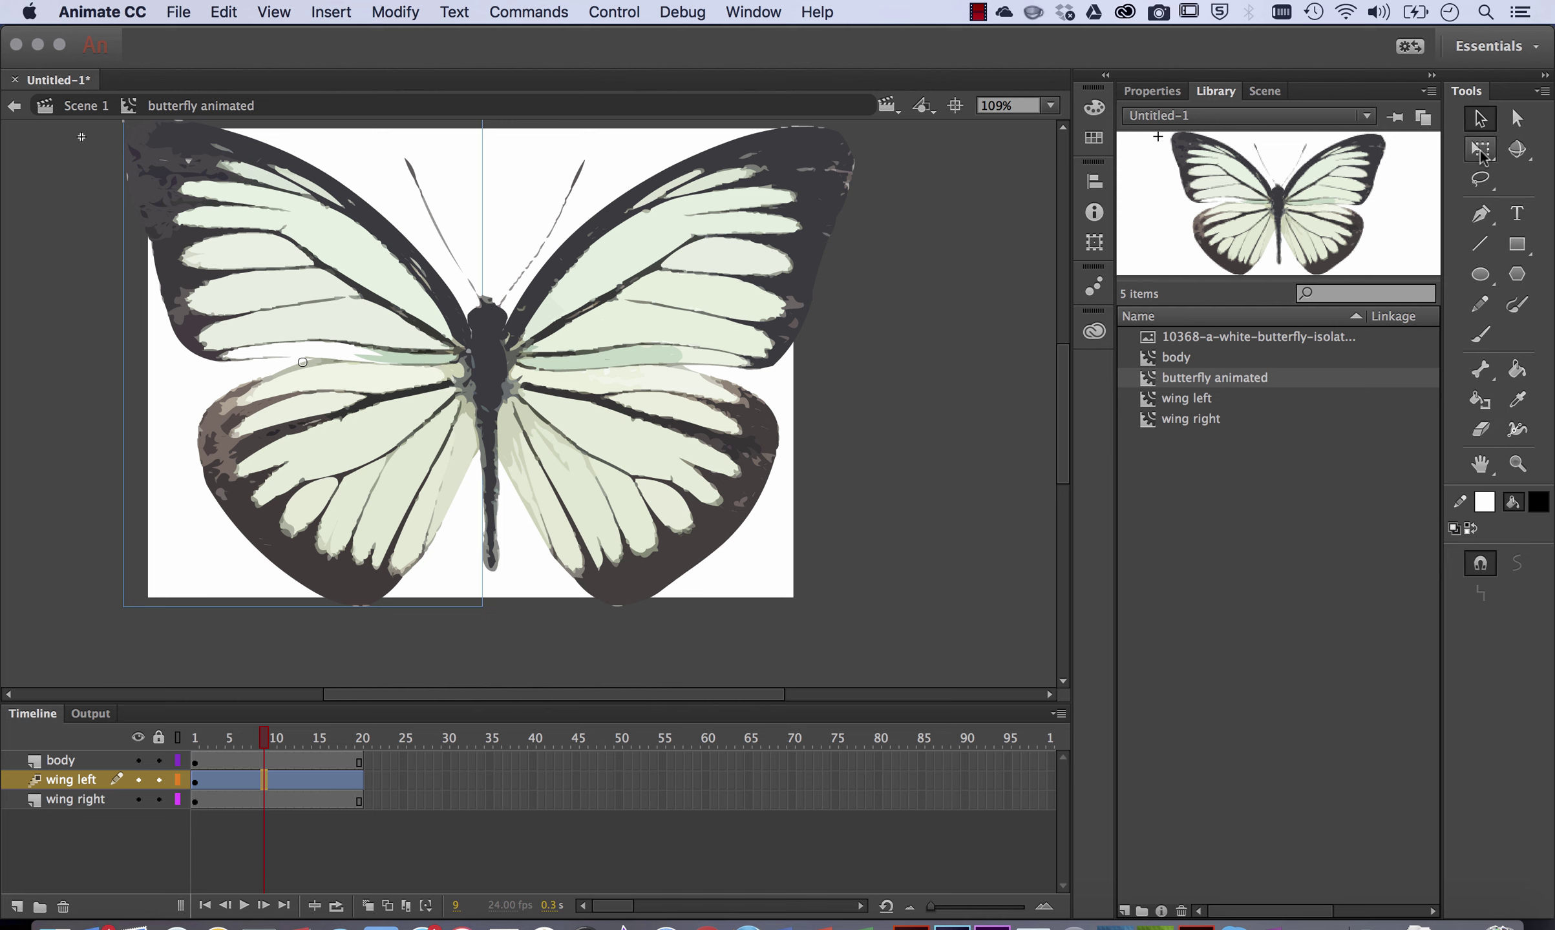
At frame 8, squeeze the left wing horizontally to about half its width with Free Transform and shift it back against the body.
left_click(1481, 151)
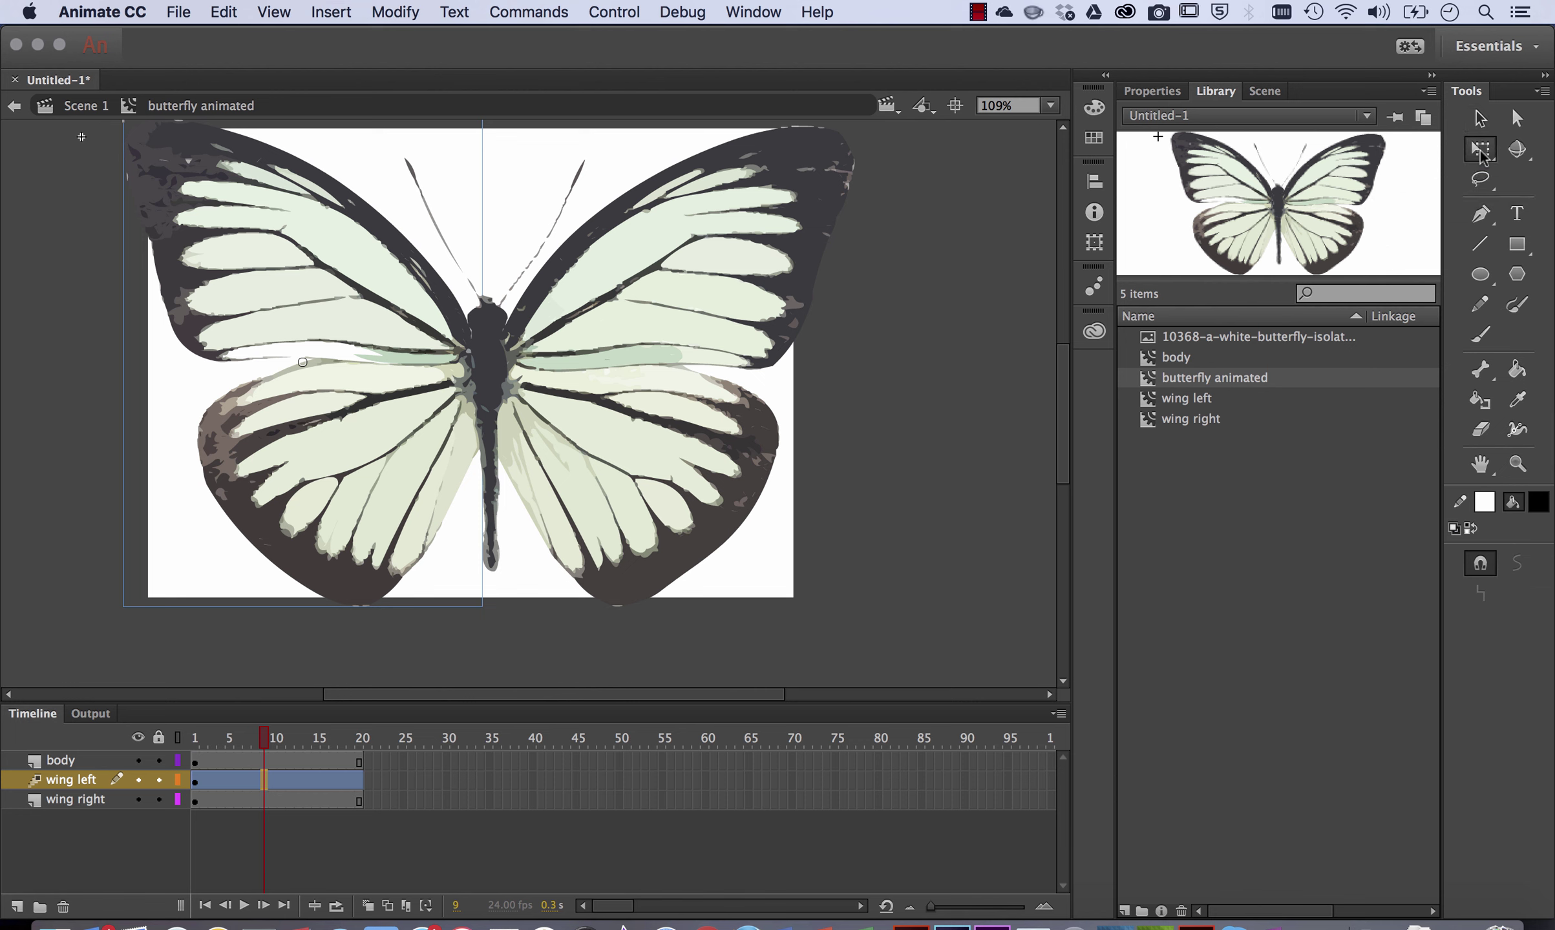
left_click(255, 780)
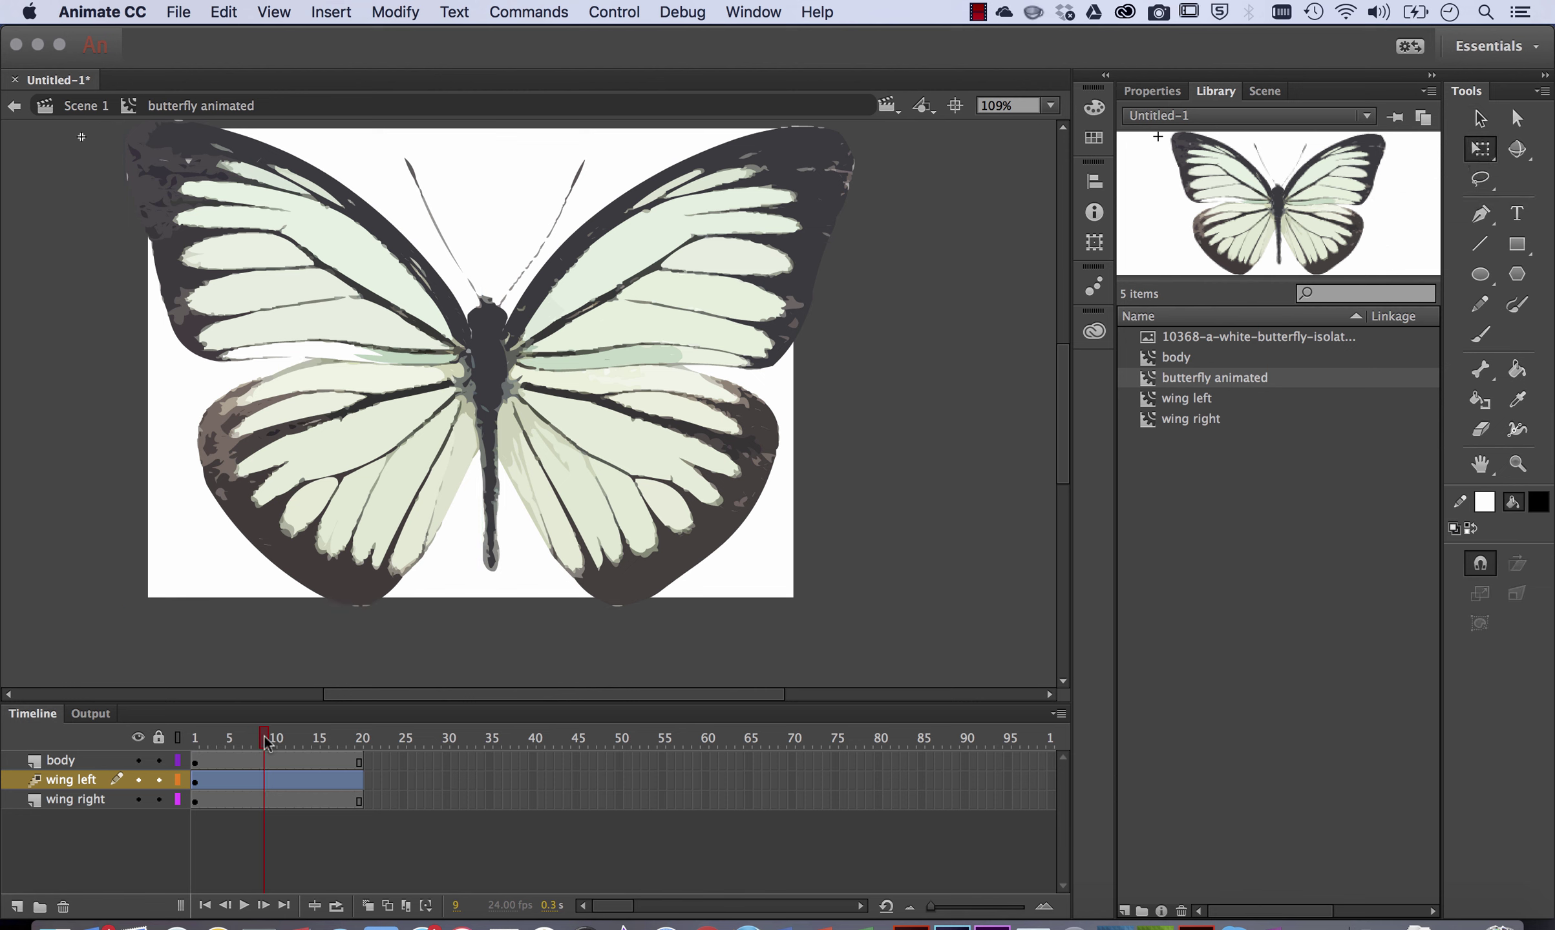
left_click(354, 334)
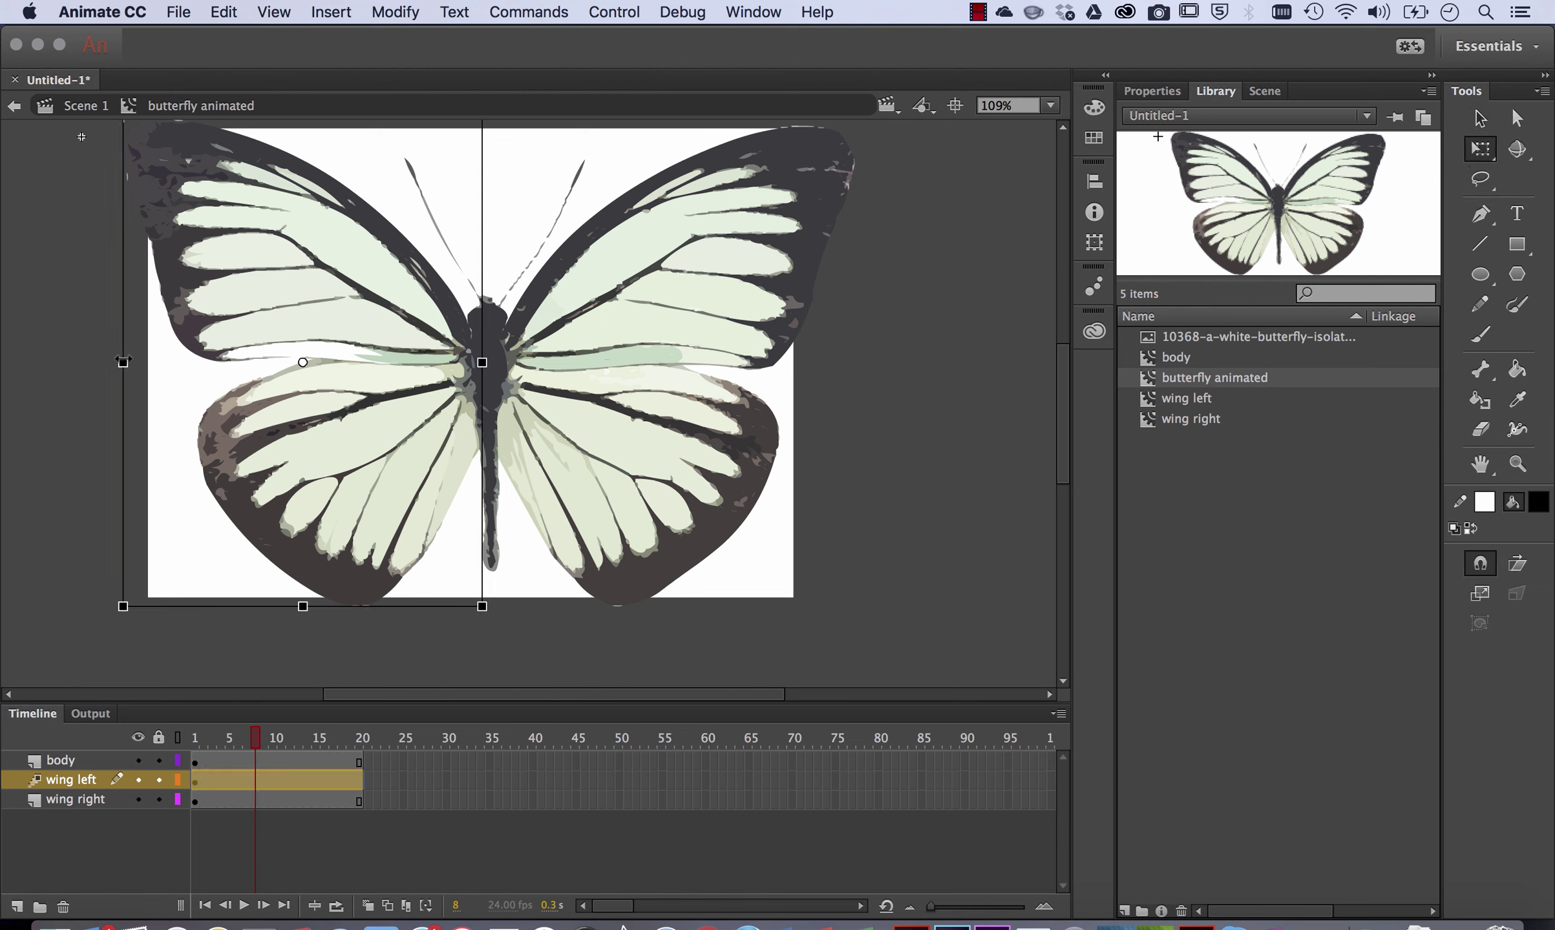
left_click_drag(124, 363, 218, 363)
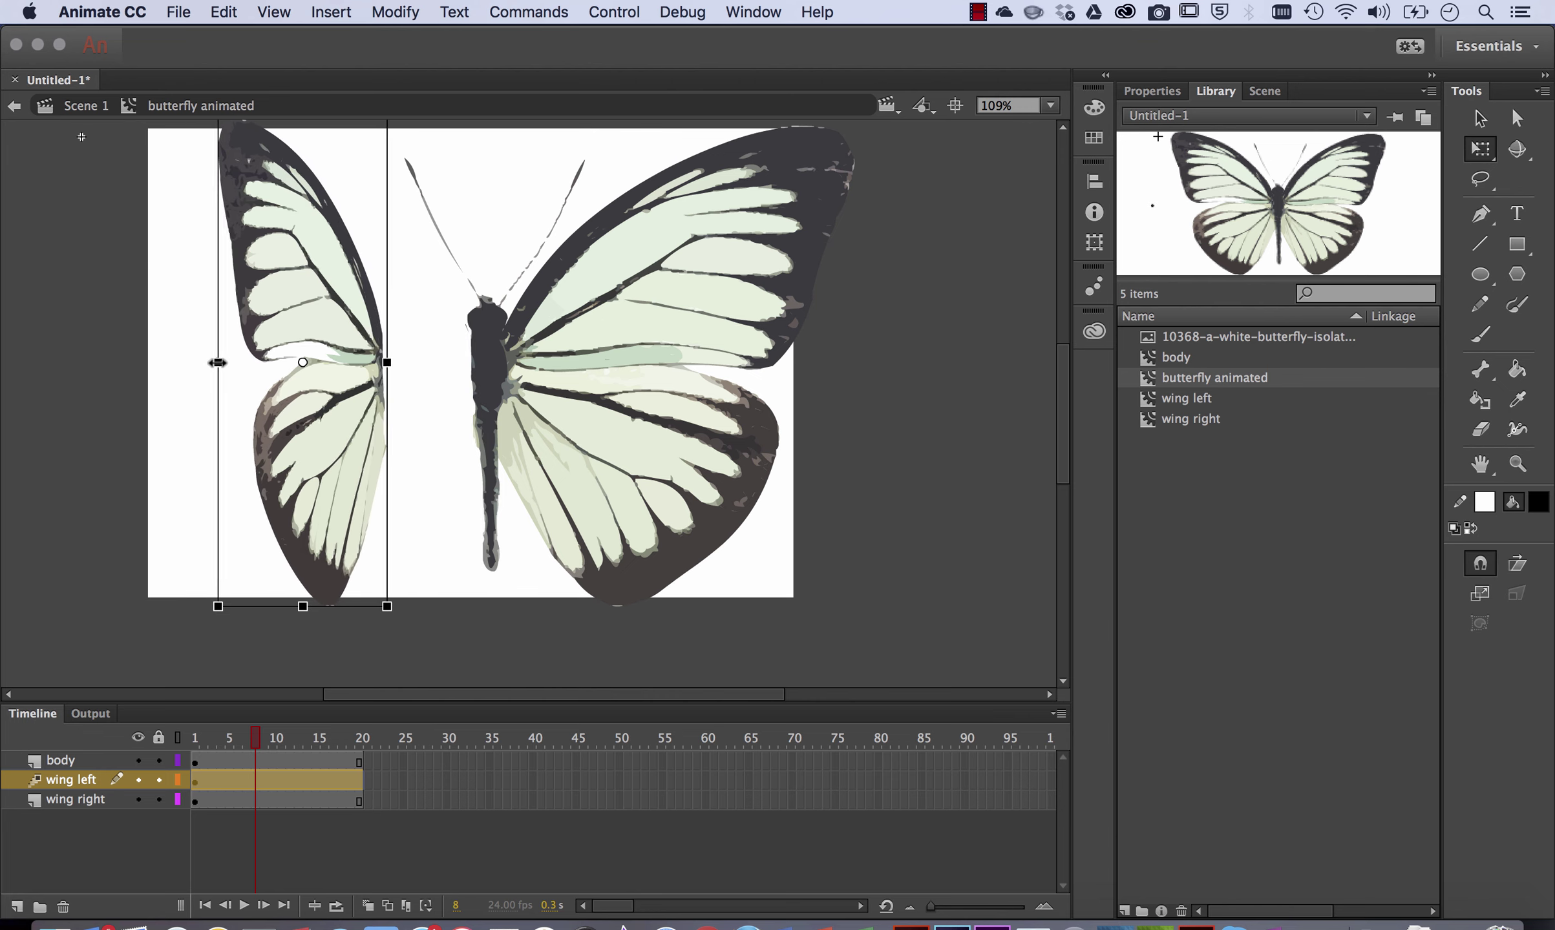
key("shift+Right")
key("shift+Right")
key("shift+Right")
key("shift+Right")
key("shift+Right")
key("shift+Right")
key("shift+Right")
key("shift+Right")
key("shift+Right")
key("shift+Right")
key("shift+Right")
key("shift+Right")
key("shift+Right")
key("shift+Right")
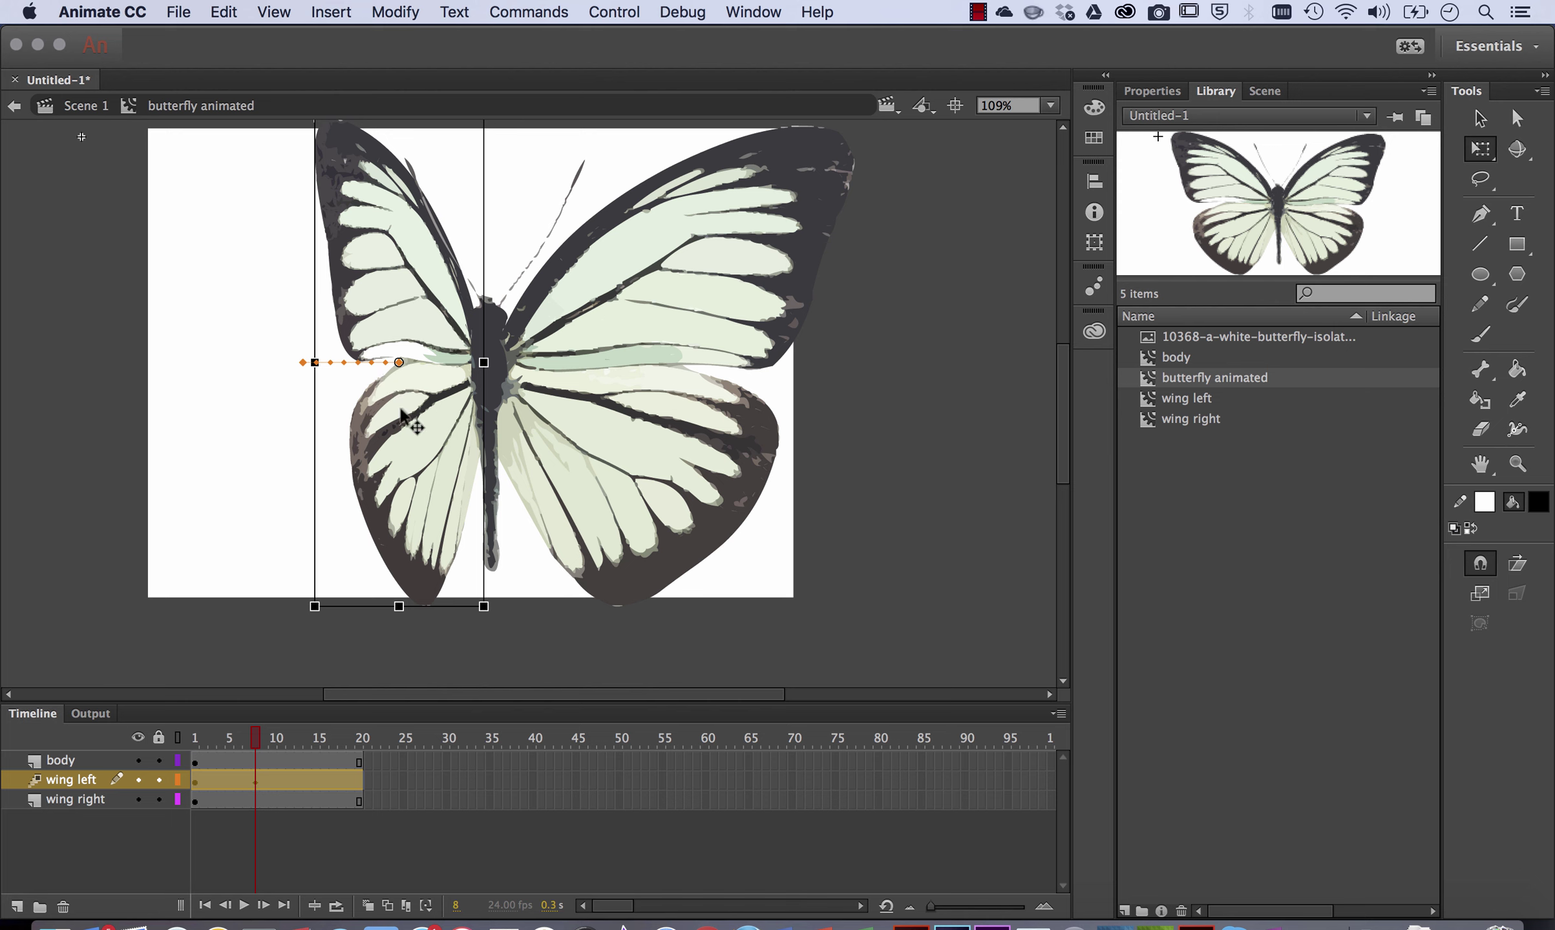
At frame 12, widen the left wing horizontally to about two thirds of its full width, keeping it attached to the body.
mouse_move(256, 739)
left_mouse_down()
mouse_move(186, 739)
mouse_move(259, 750)
left_mouse_up()
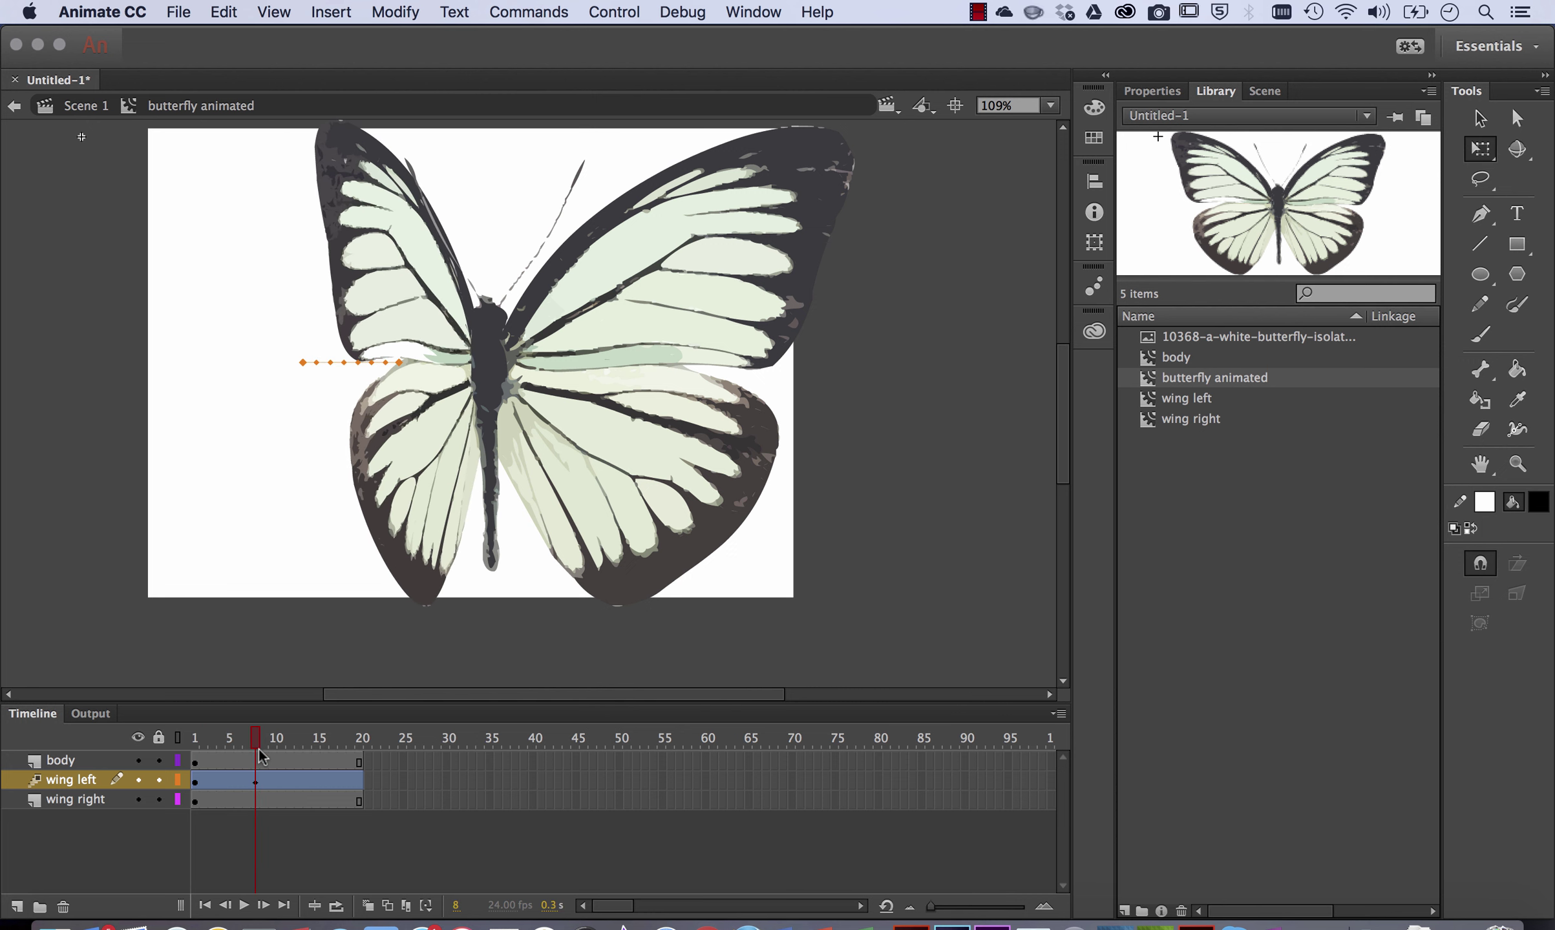
left_click(216, 781)
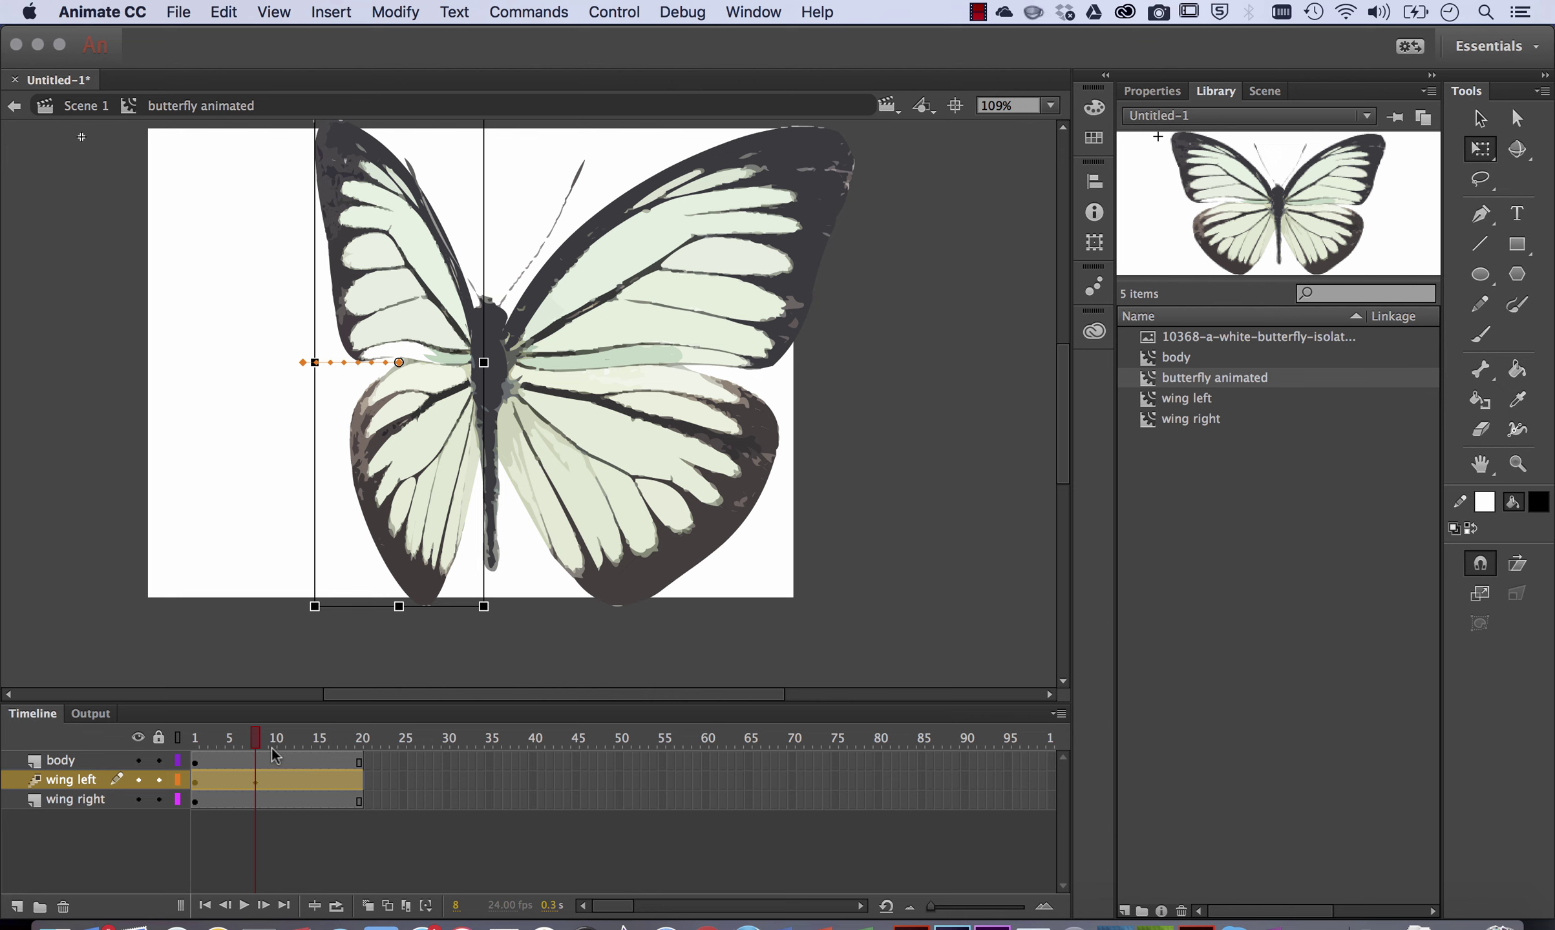
left_click_drag(257, 746, 289, 749)
left_click(477, 394)
left_click_drag(311, 363, 229, 361)
At frame 14, narrow the left wing to about half its full width and align its inner edge with the body.
left_click(299, 742)
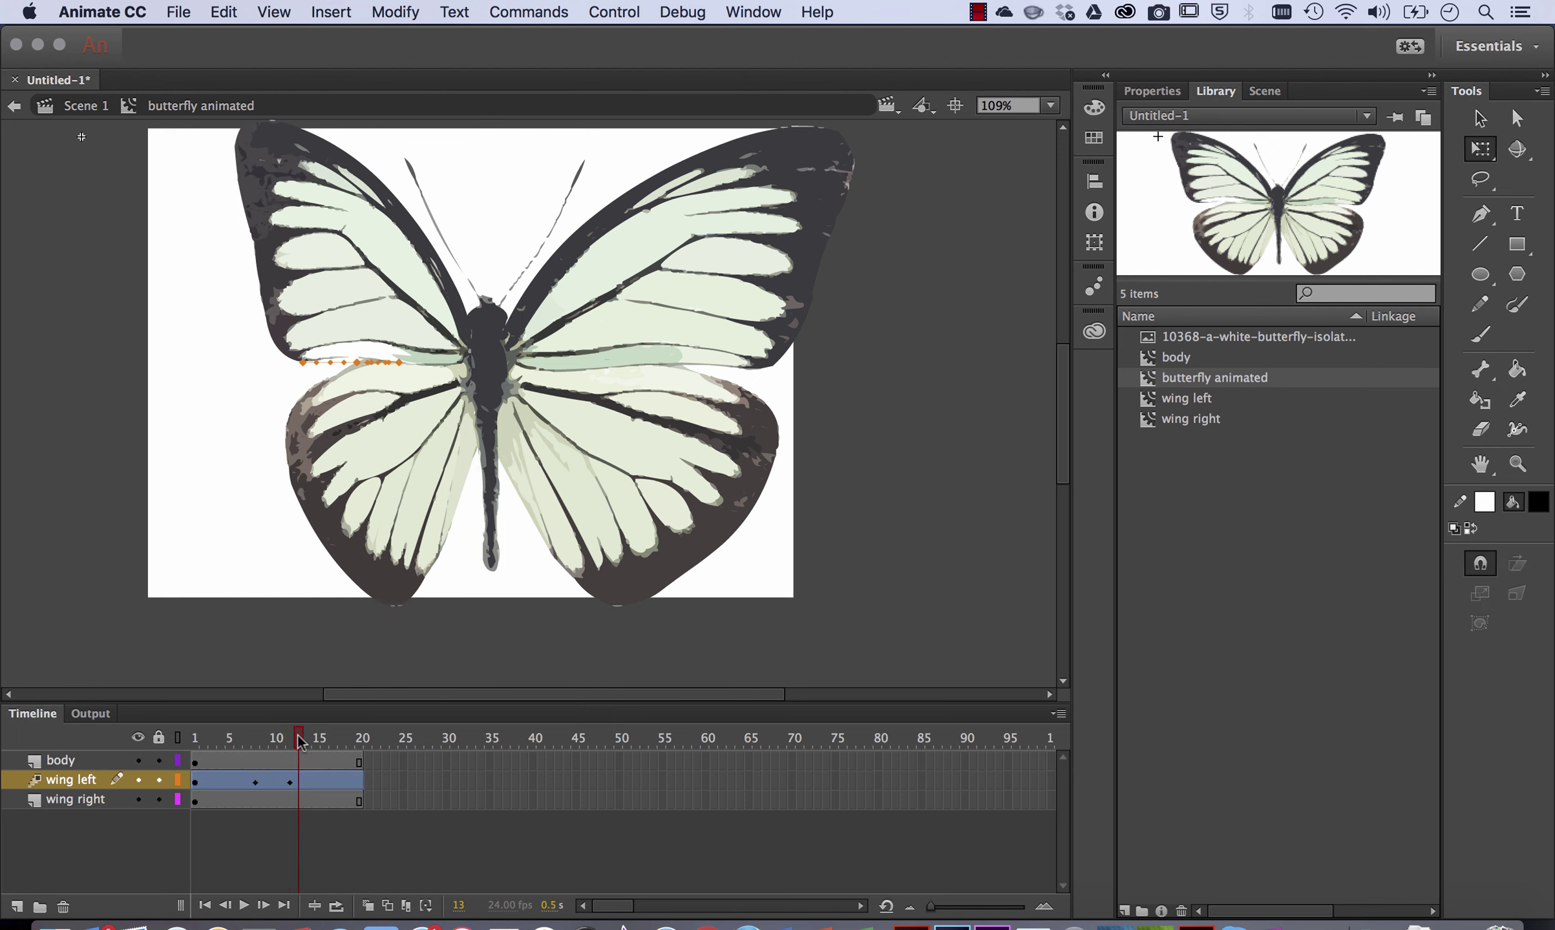
left_click_drag(299, 741, 312, 744)
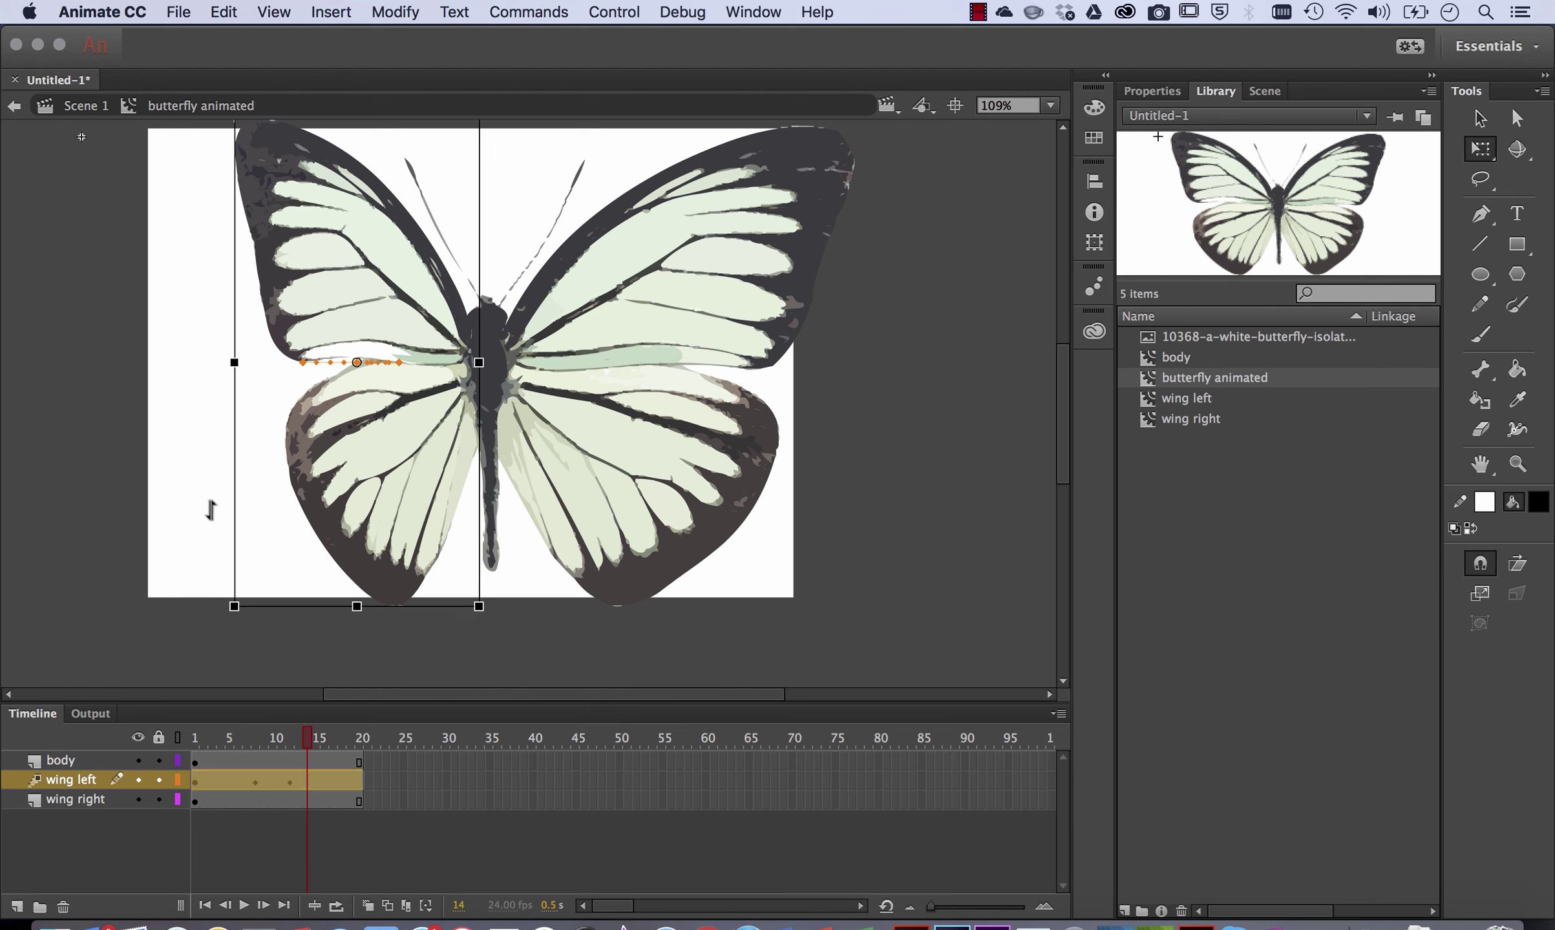
left_click_drag(235, 362, 288, 362)
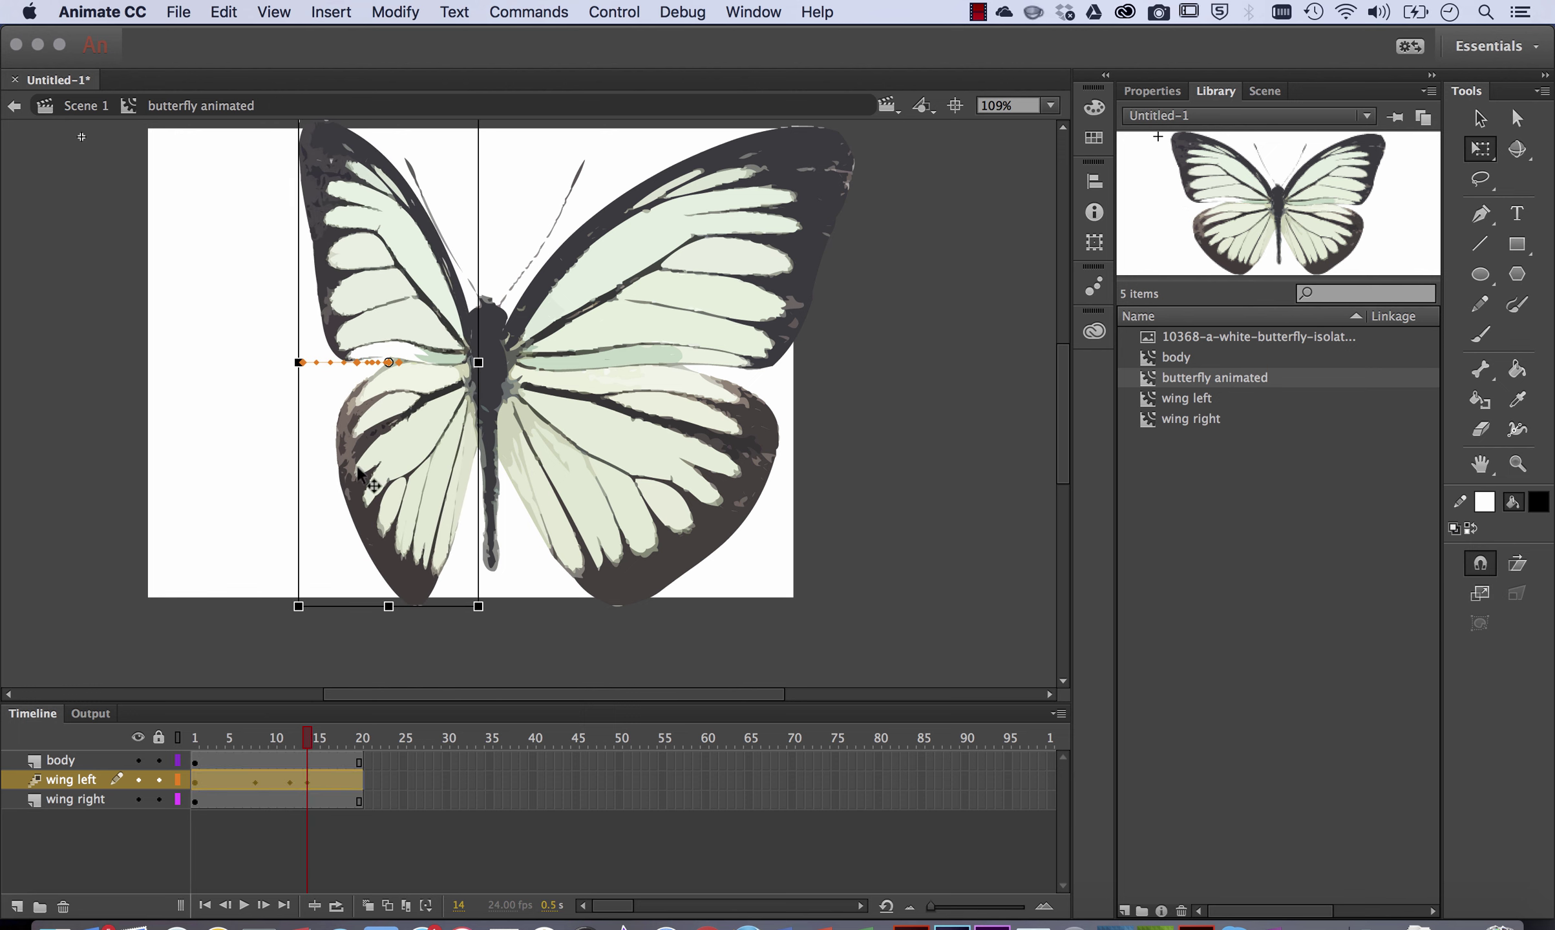
key("Right")
key("Right")
key("Right")
key("Right")
key("Right")
key("Right")
key("Right")
key("Right")
key("Right")
key("Right")
key("Right")
key("Right")
key("Right")
key("Right")
key("Right")
At frame 20, widen the left wing to about four fifths of its full width and nudge it back into line with the body.
left_click(310, 742)
left_click_drag(310, 742, 361, 742)
left_click(361, 772)
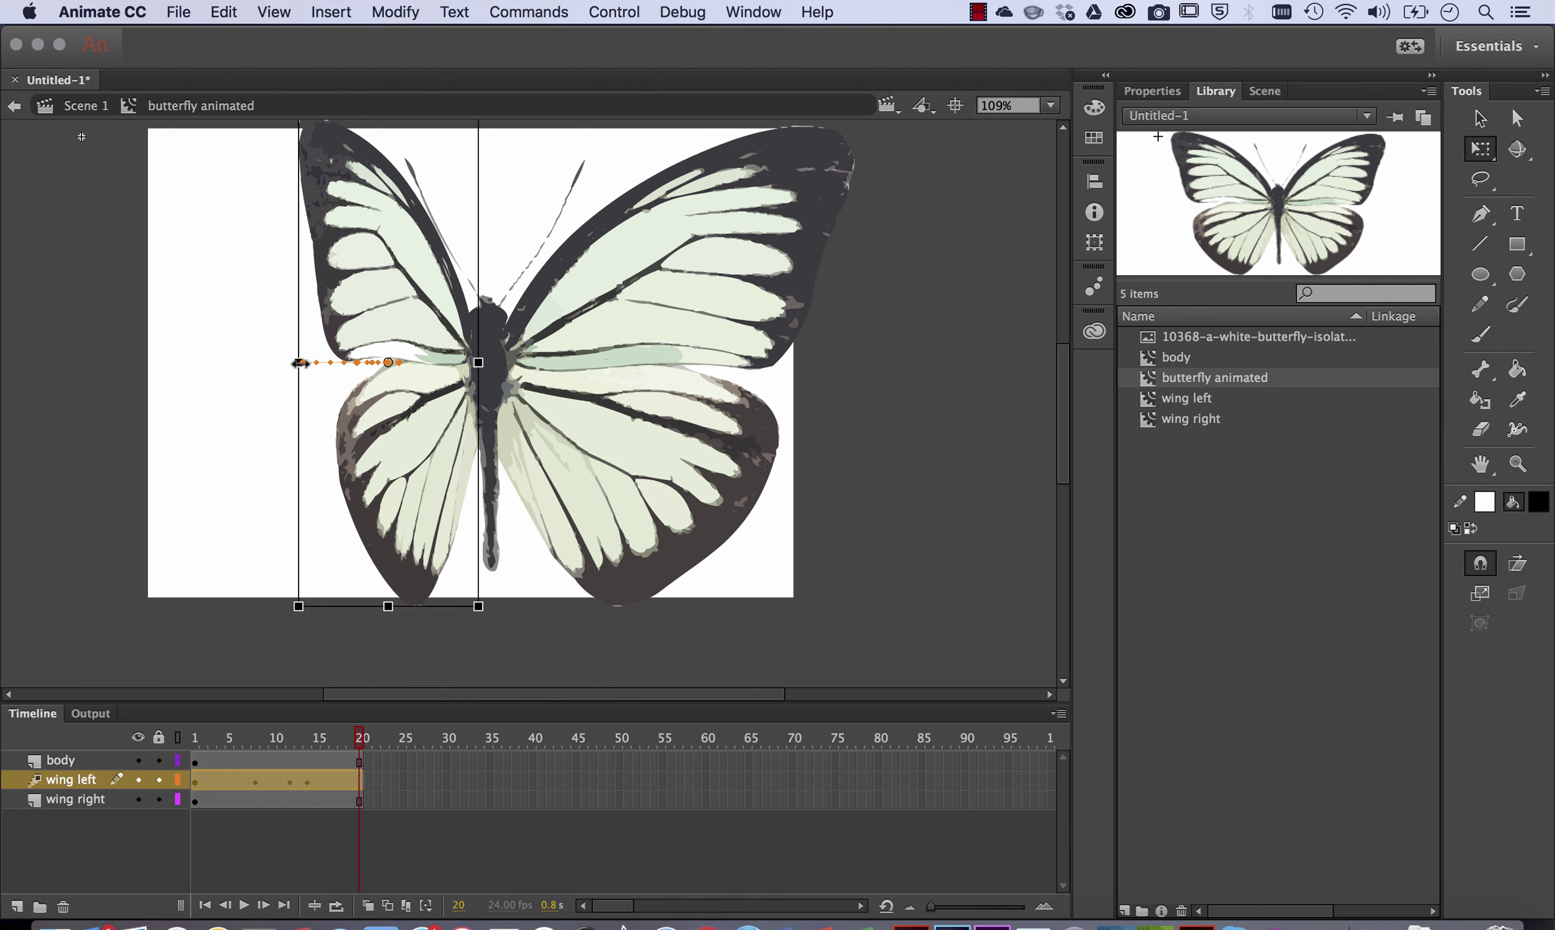
left_click_drag(299, 363, 245, 367)
key("Left")
key("Left")
key("Left")
key("Left")
key("Left")
key("Left")
key("Left")
key("Left")
key("Left")
key("Left")
key("Left")
key("Left")
key("Left")
key("Left")
key("Left")
key("Left")
key("Left")
key("Left")
key("Left")
key("Left")
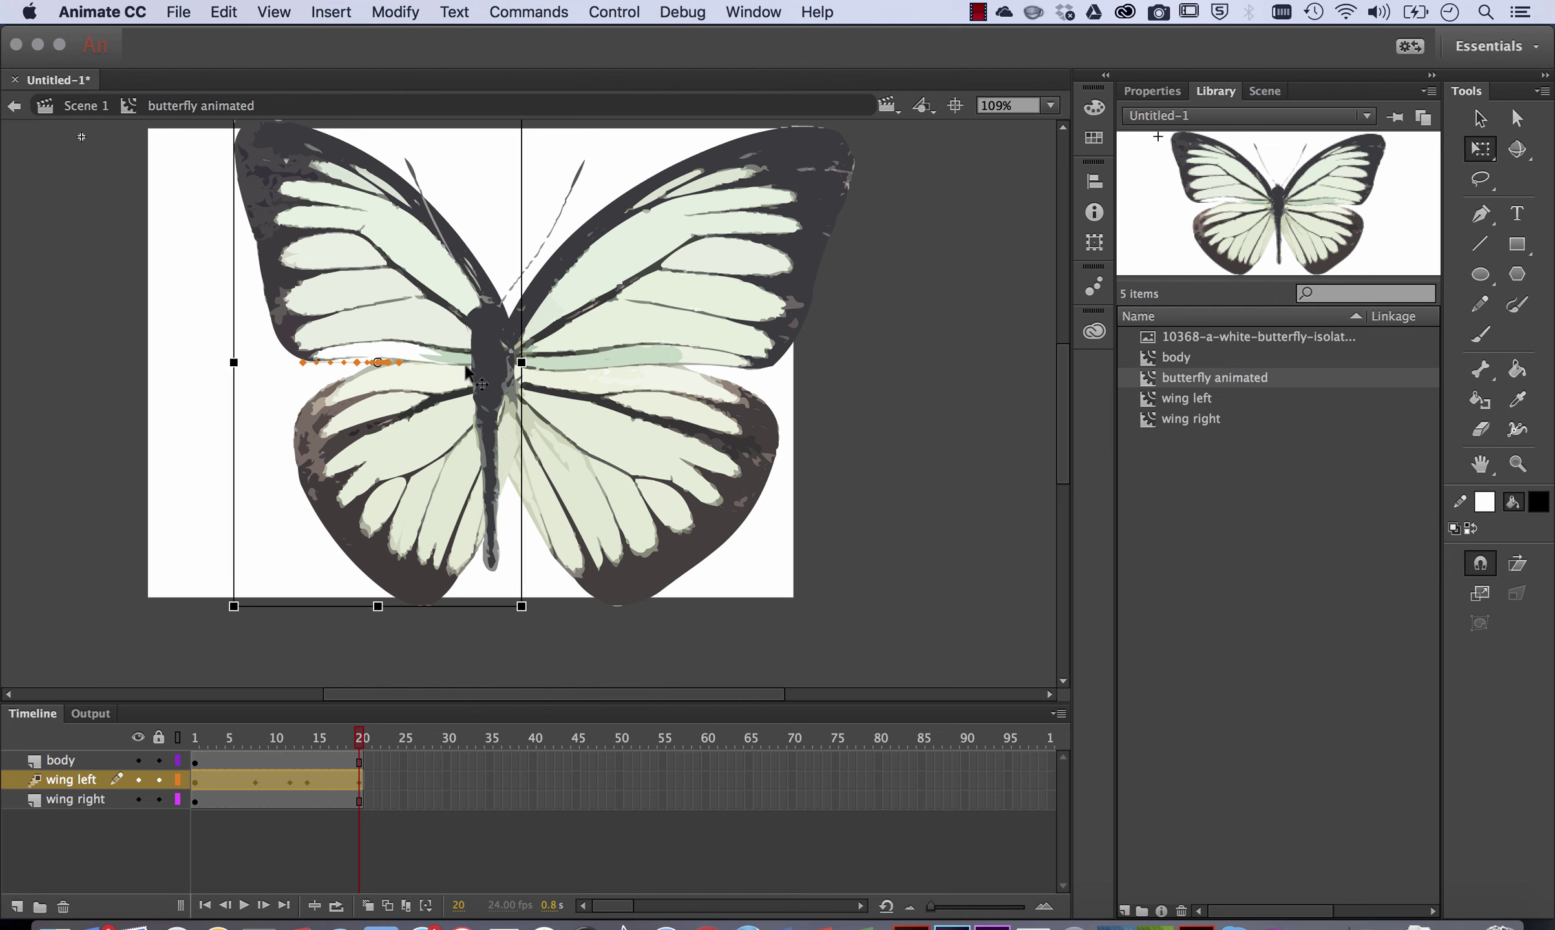
key("Right")
key("Right")
key("Right")
key("Right")
key("Right")
key("Right")
key("Right")
key("Right")
key("Right")
key("Right")
key("Right")
key("Right")
key("Right")
key("Right")
key("Right")
key("Right")
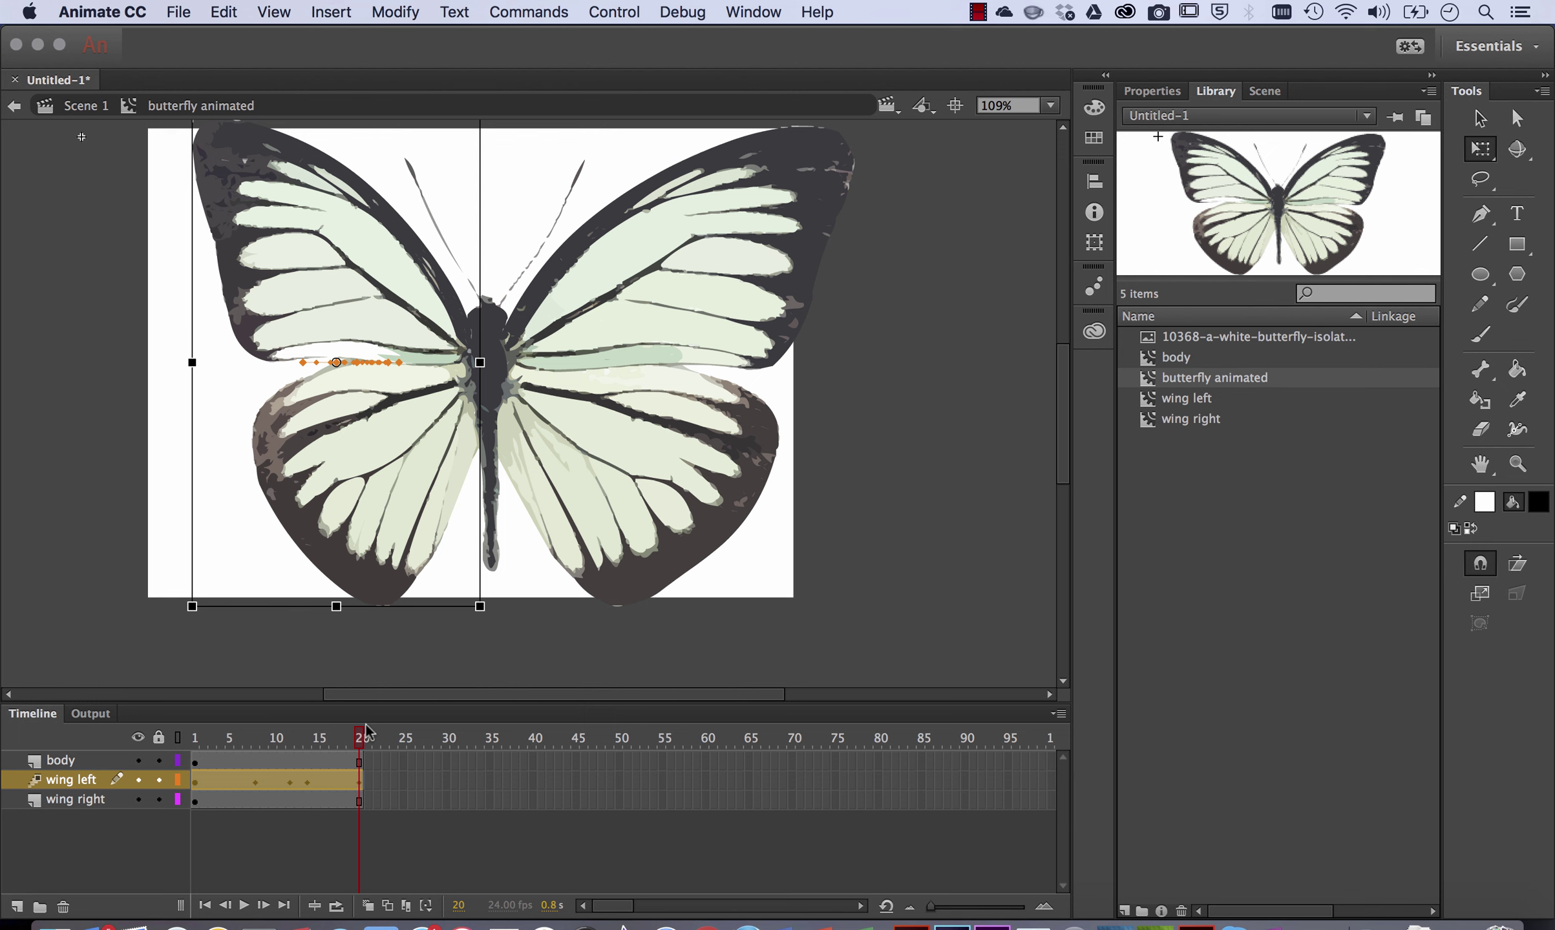
Play back the left wing's motion from frame 1 and widen the wing at frame 20 to nearly its full width.
left_click_drag(366, 732, 145, 704)
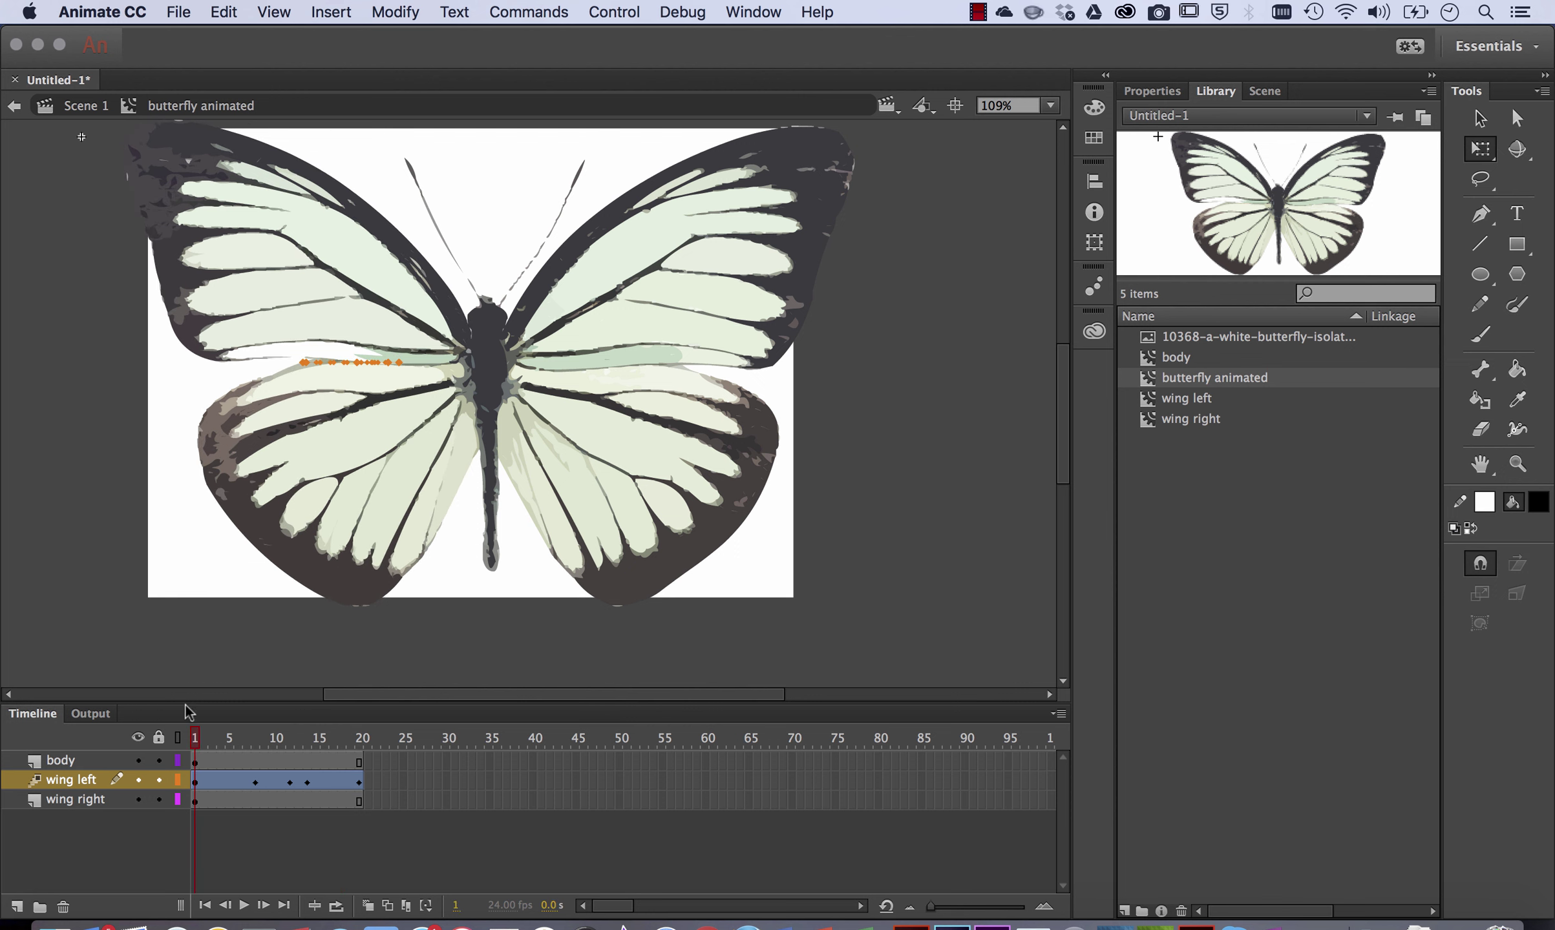
key("Return")
left_click(366, 782)
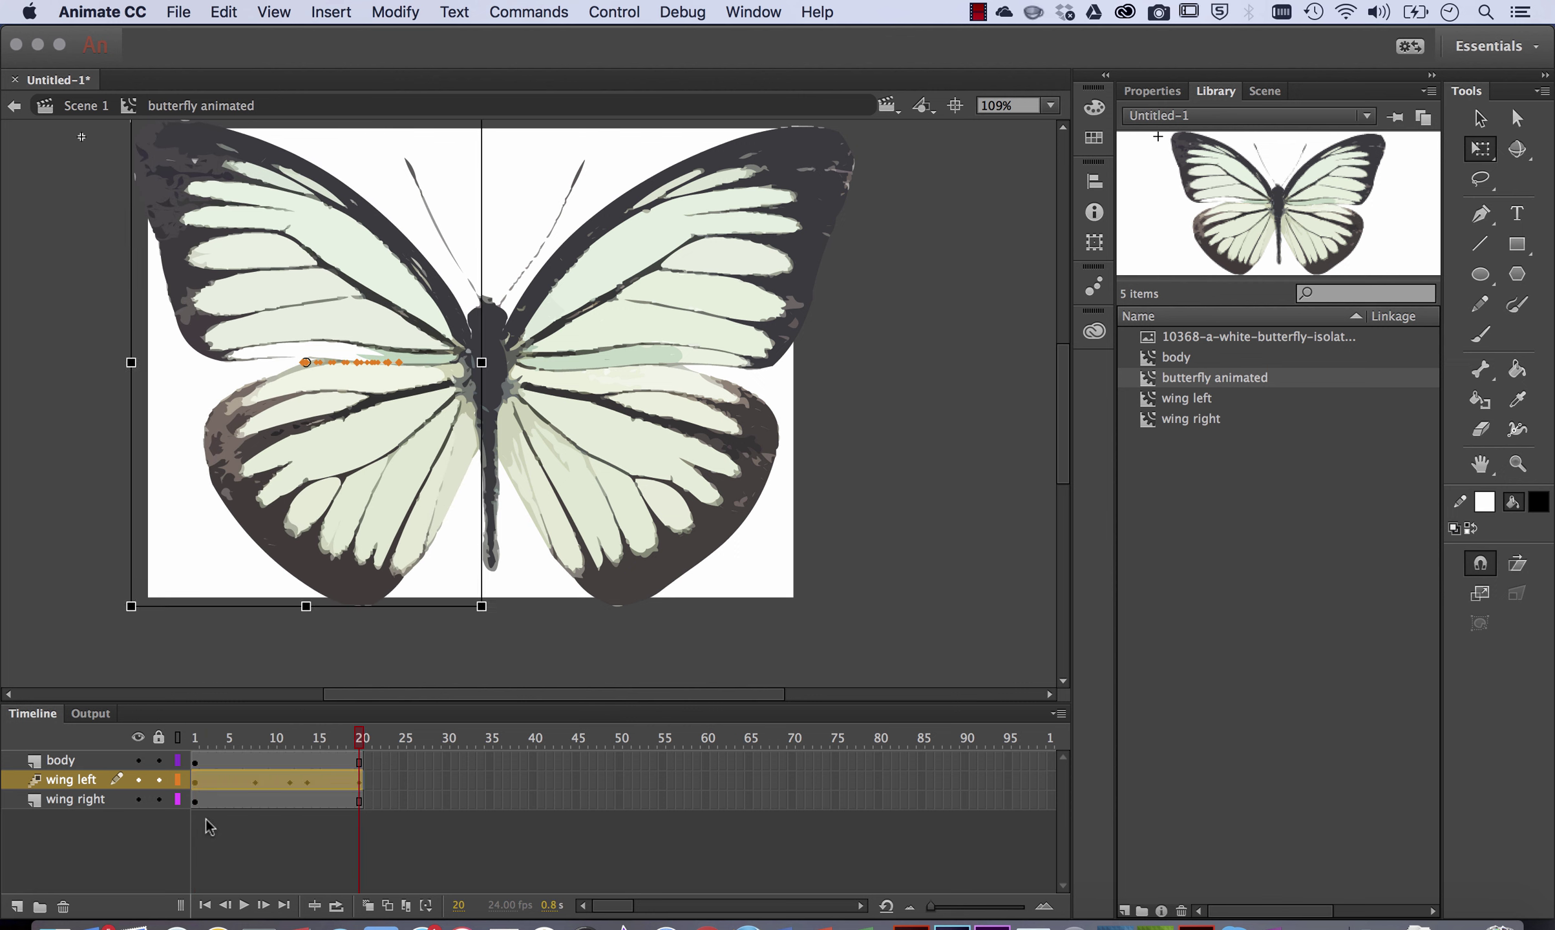
Create a motion tween on the wing right layer and go to frame 8 on it.
left_click(197, 802)
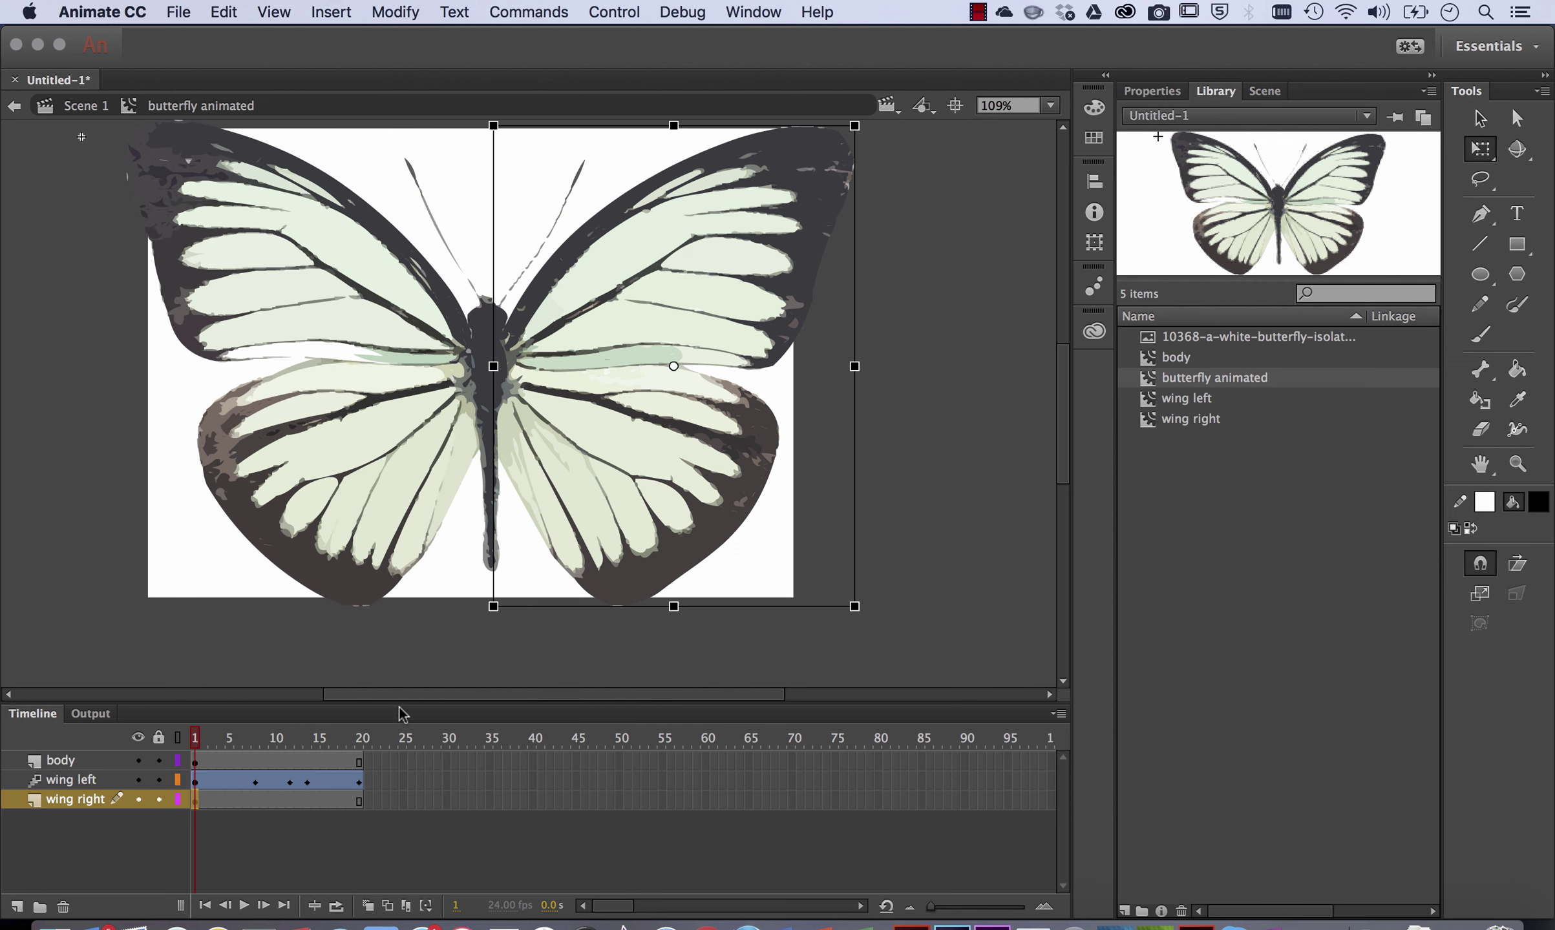
right_click(277, 799)
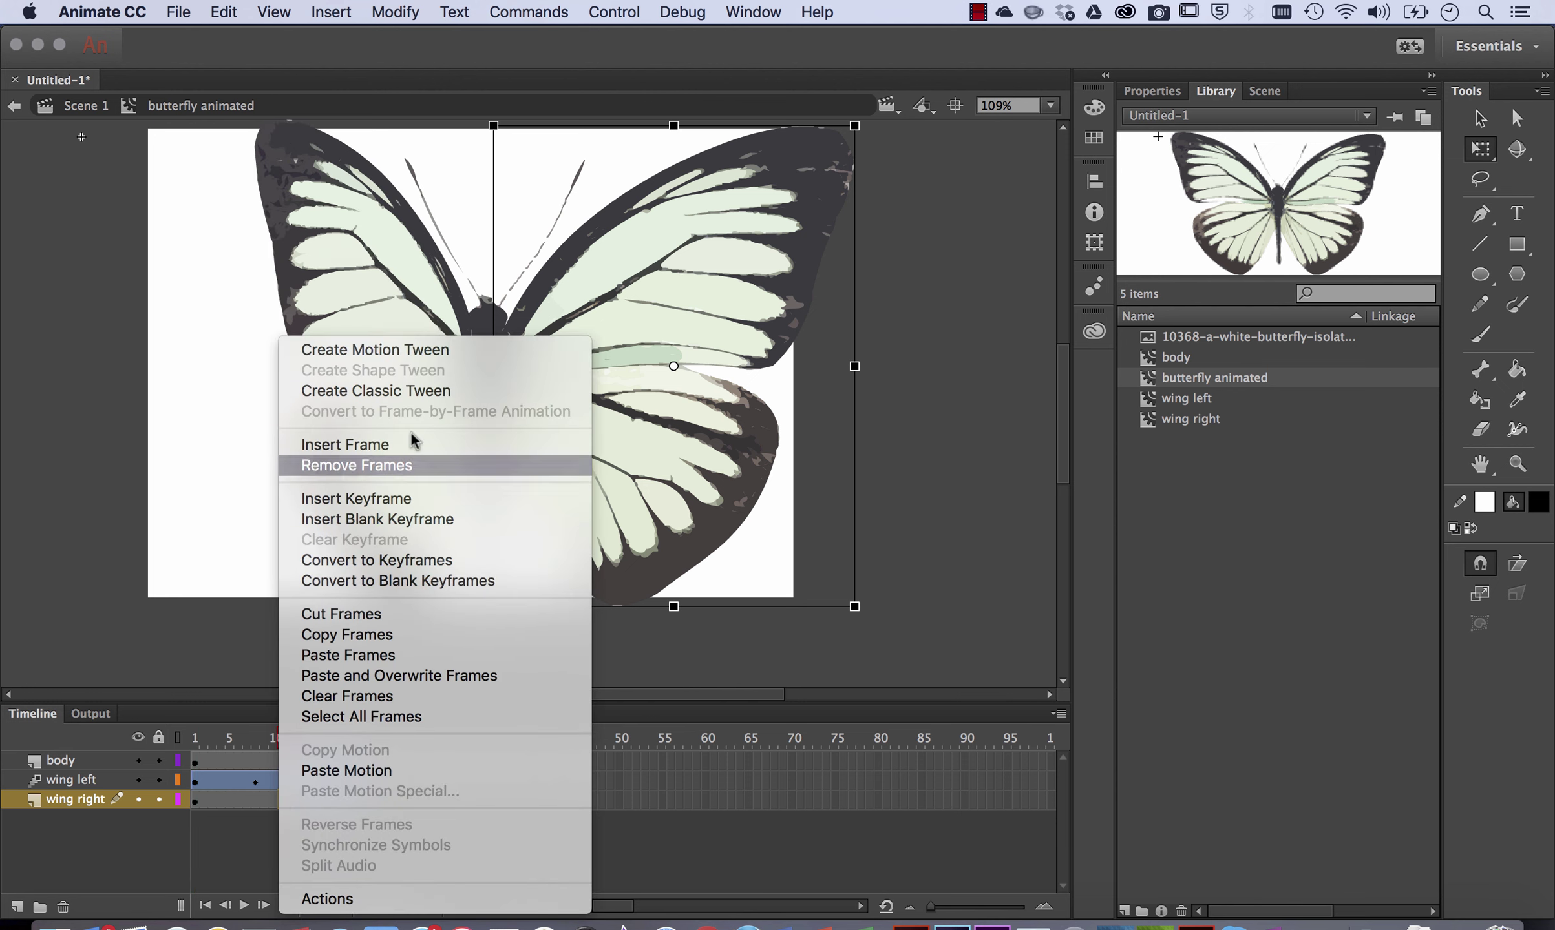
left_click(449, 343)
left_click(251, 801)
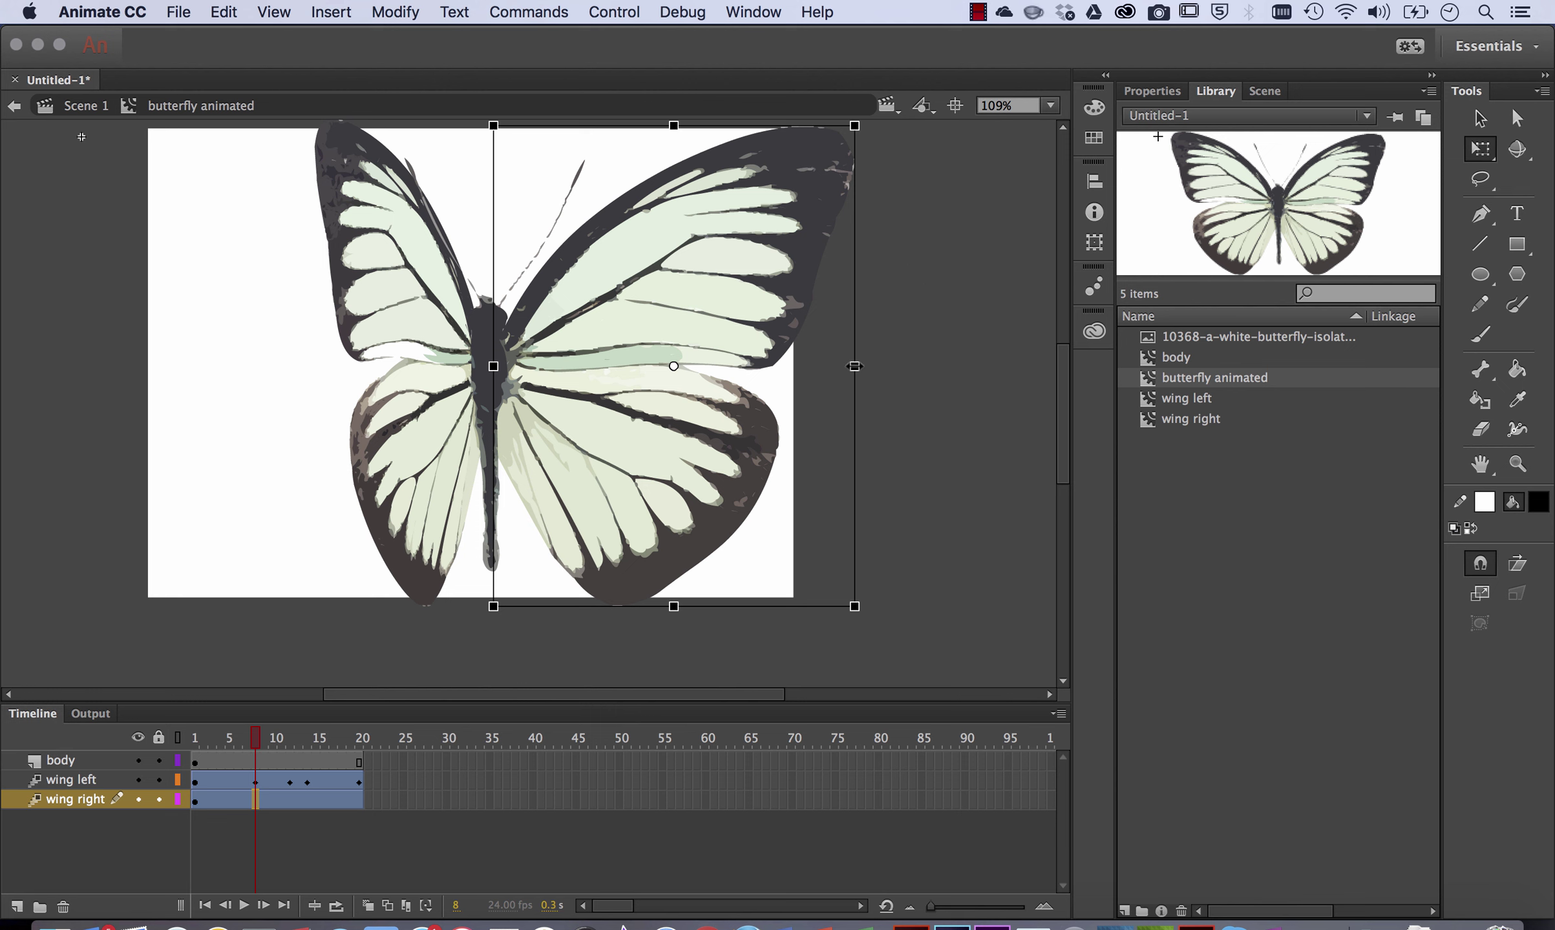
Play back the movement of both wings from frame 1 and return to the first frame.
key("Return")
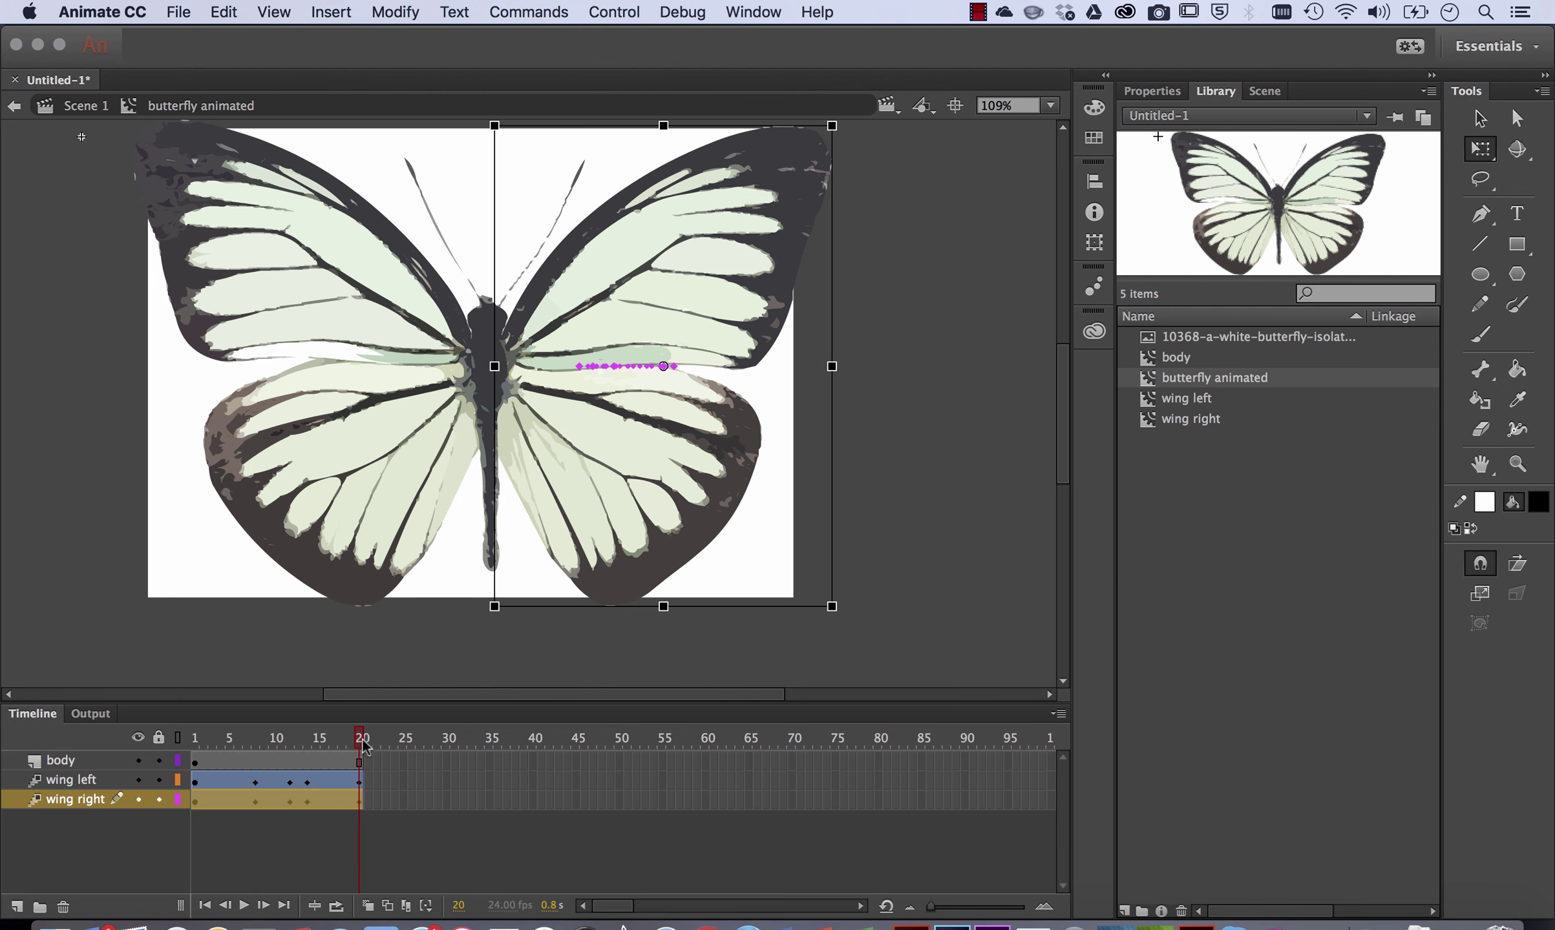
left_click_drag(363, 746, 195, 741)
key("Return")
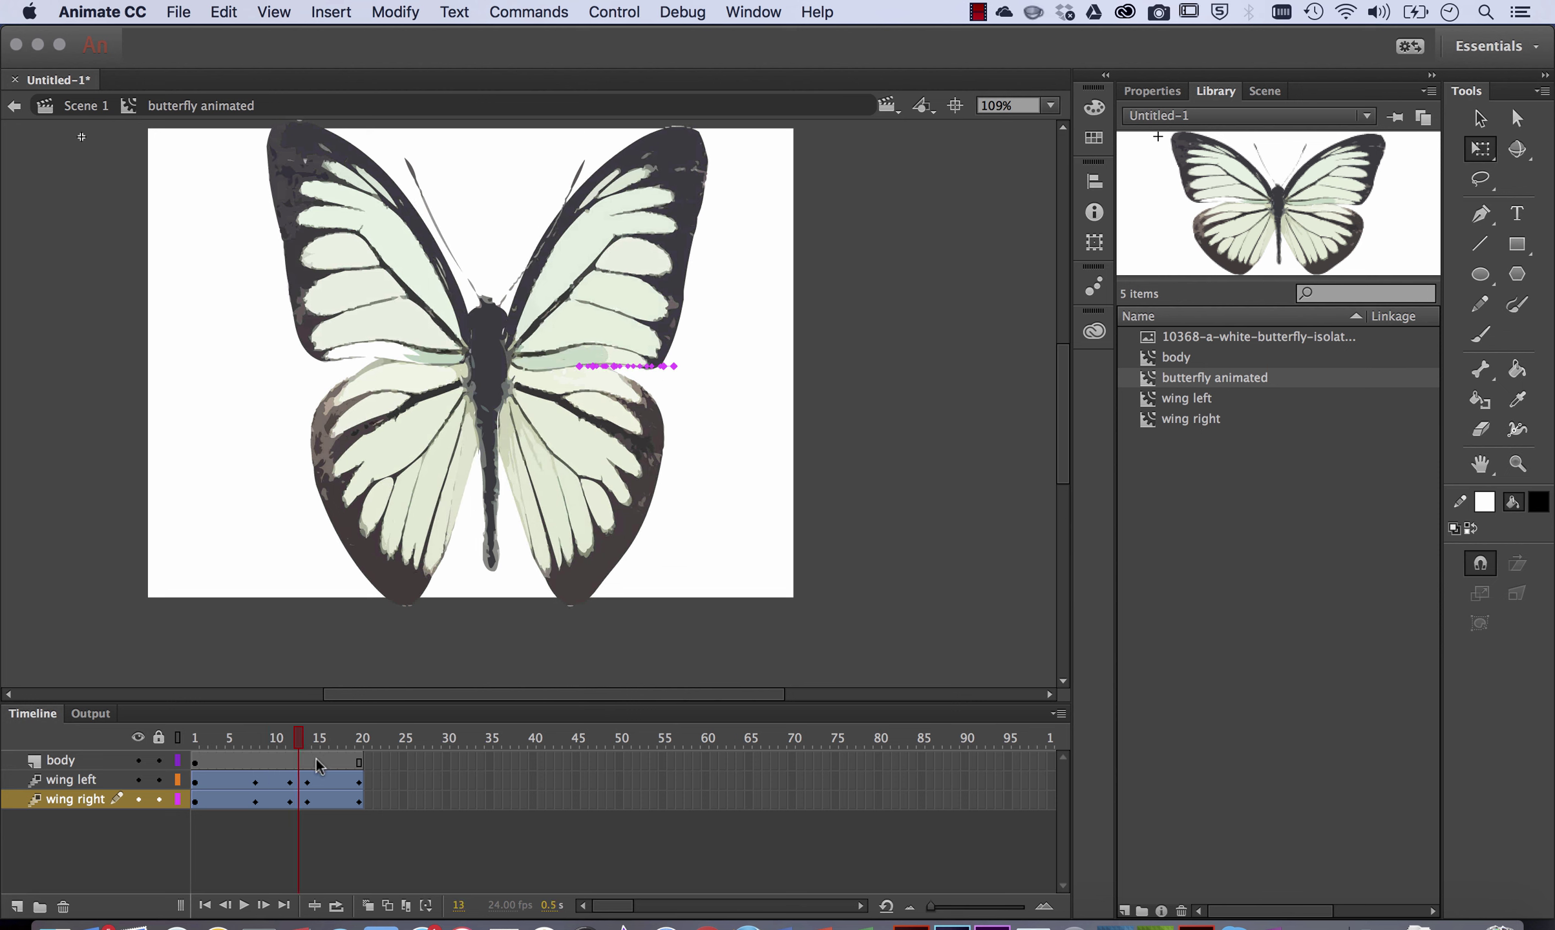
left_click(355, 801)
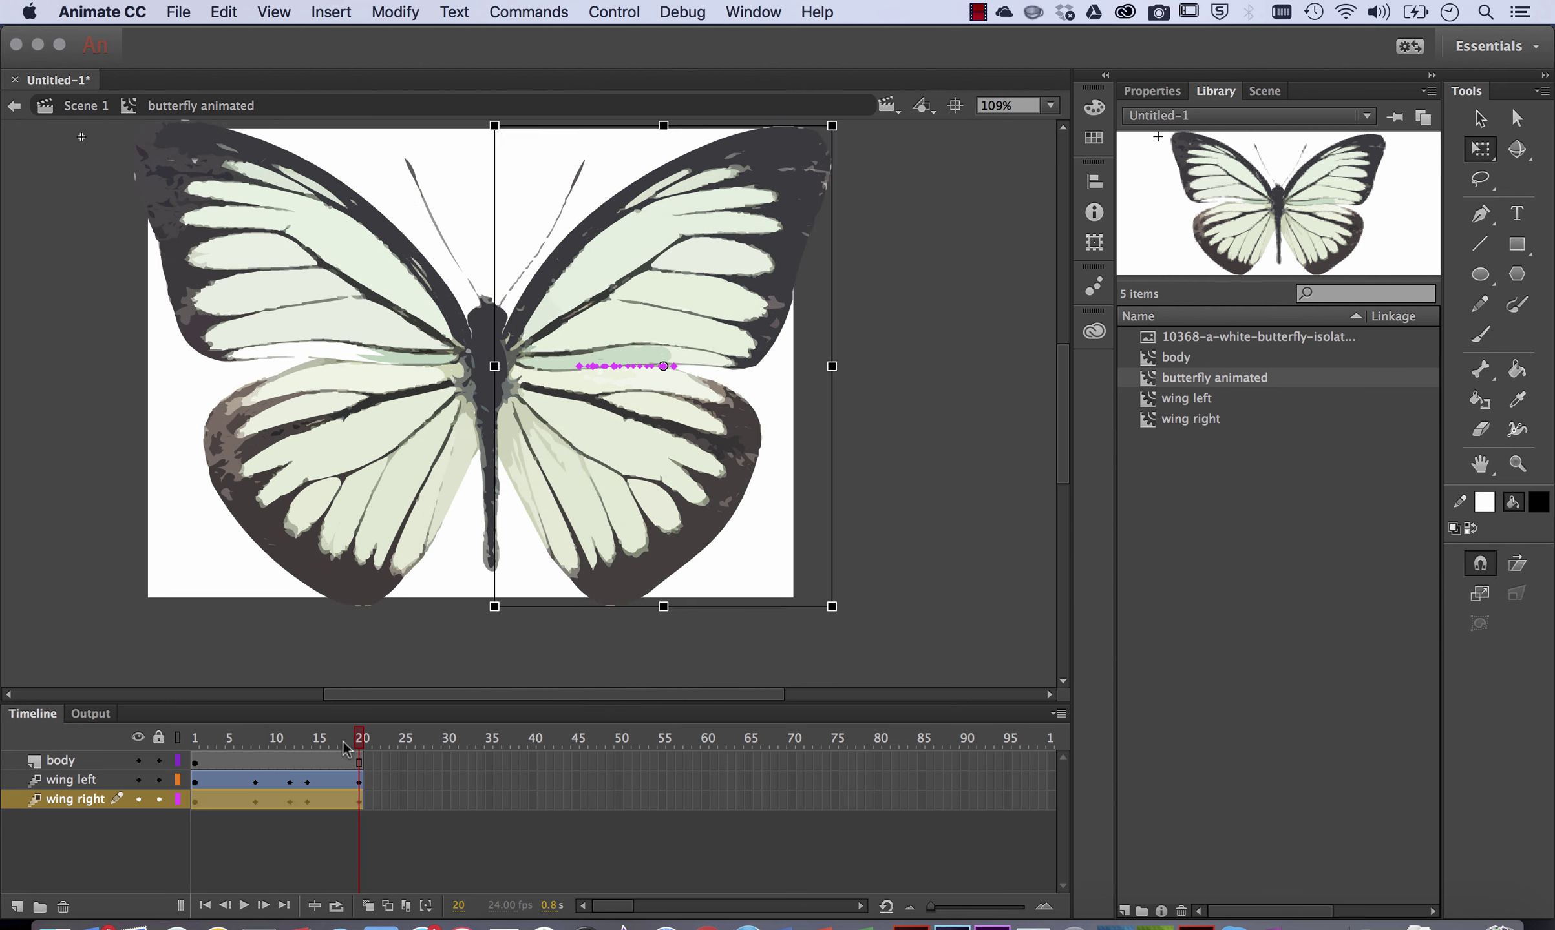
left_click_drag(363, 750, 142, 743)
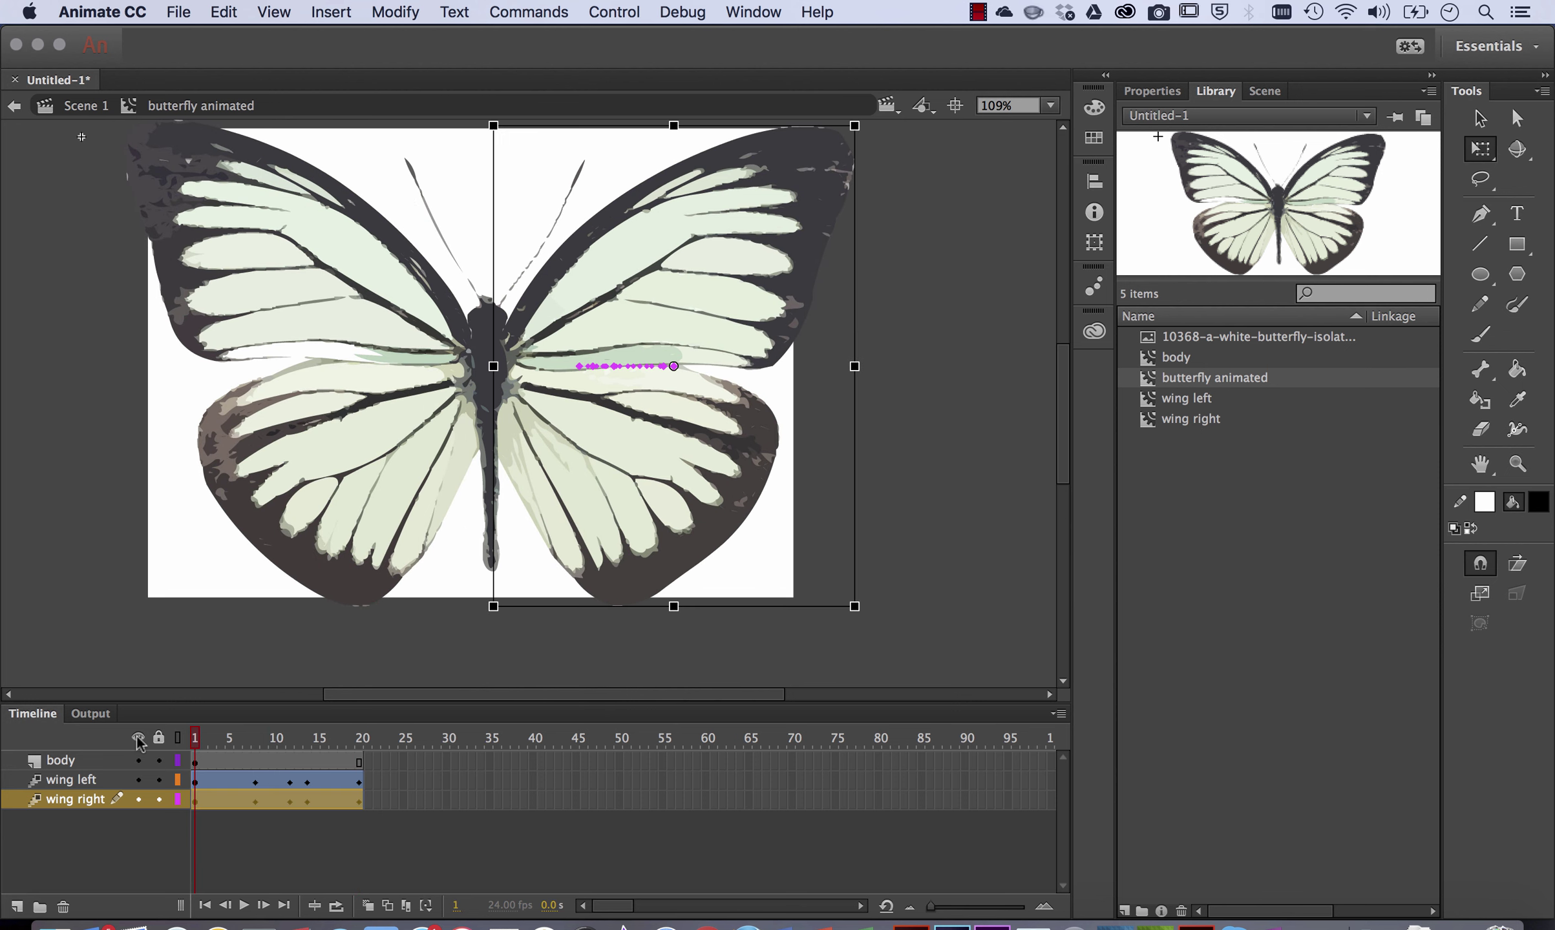
Turn on looped playback for frames 1 to 20 and play the flapping wings.
left_click(336, 907)
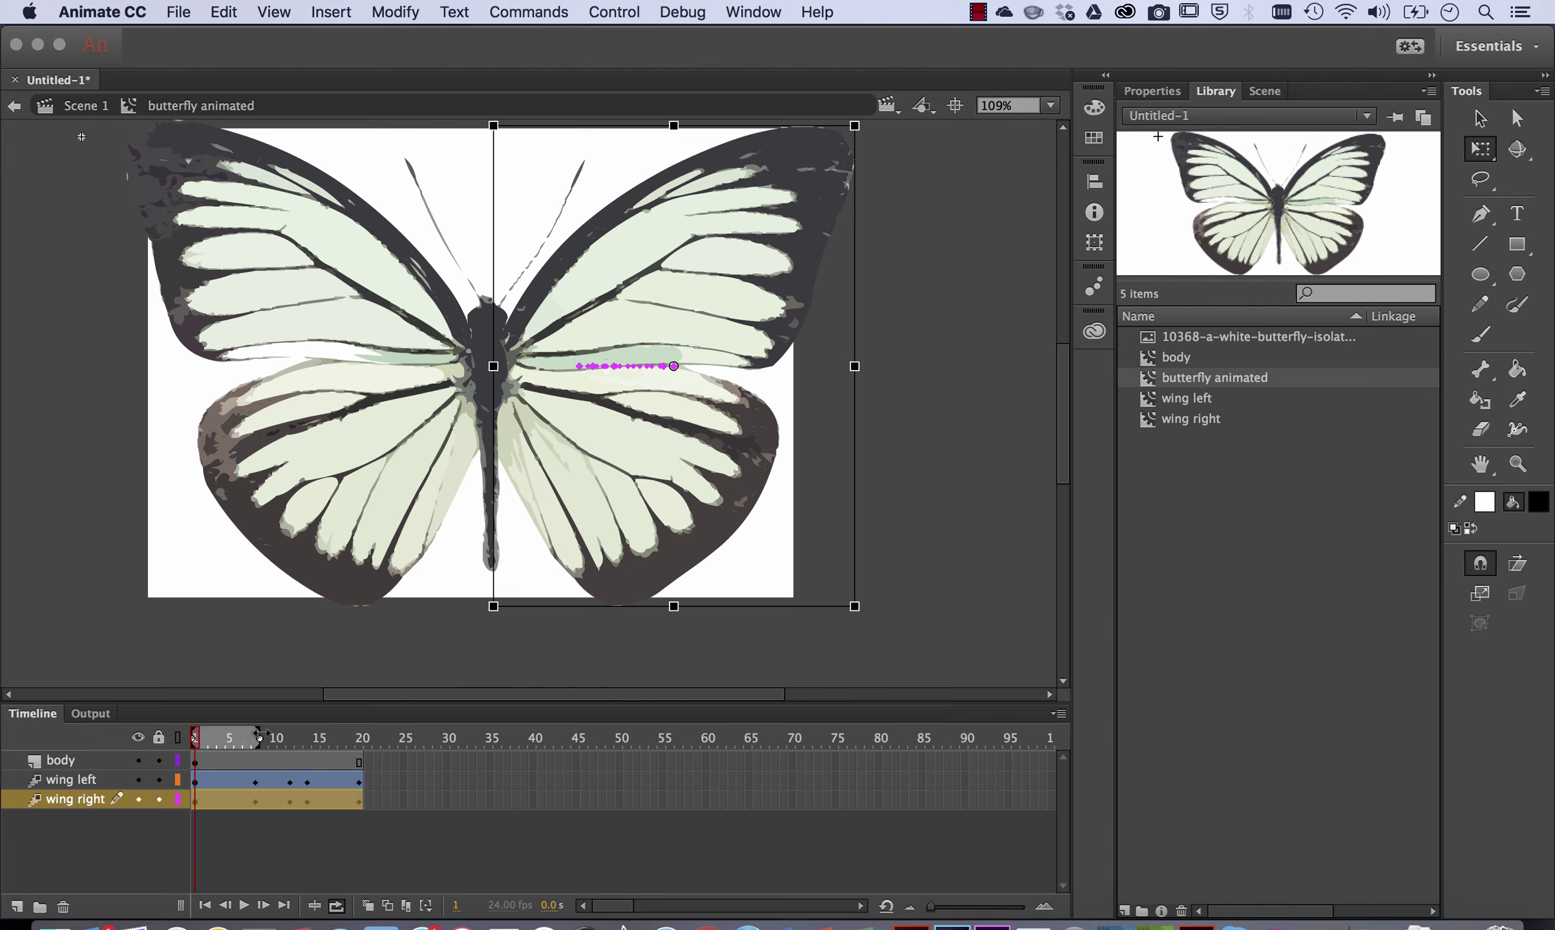
left_click_drag(259, 738, 363, 737)
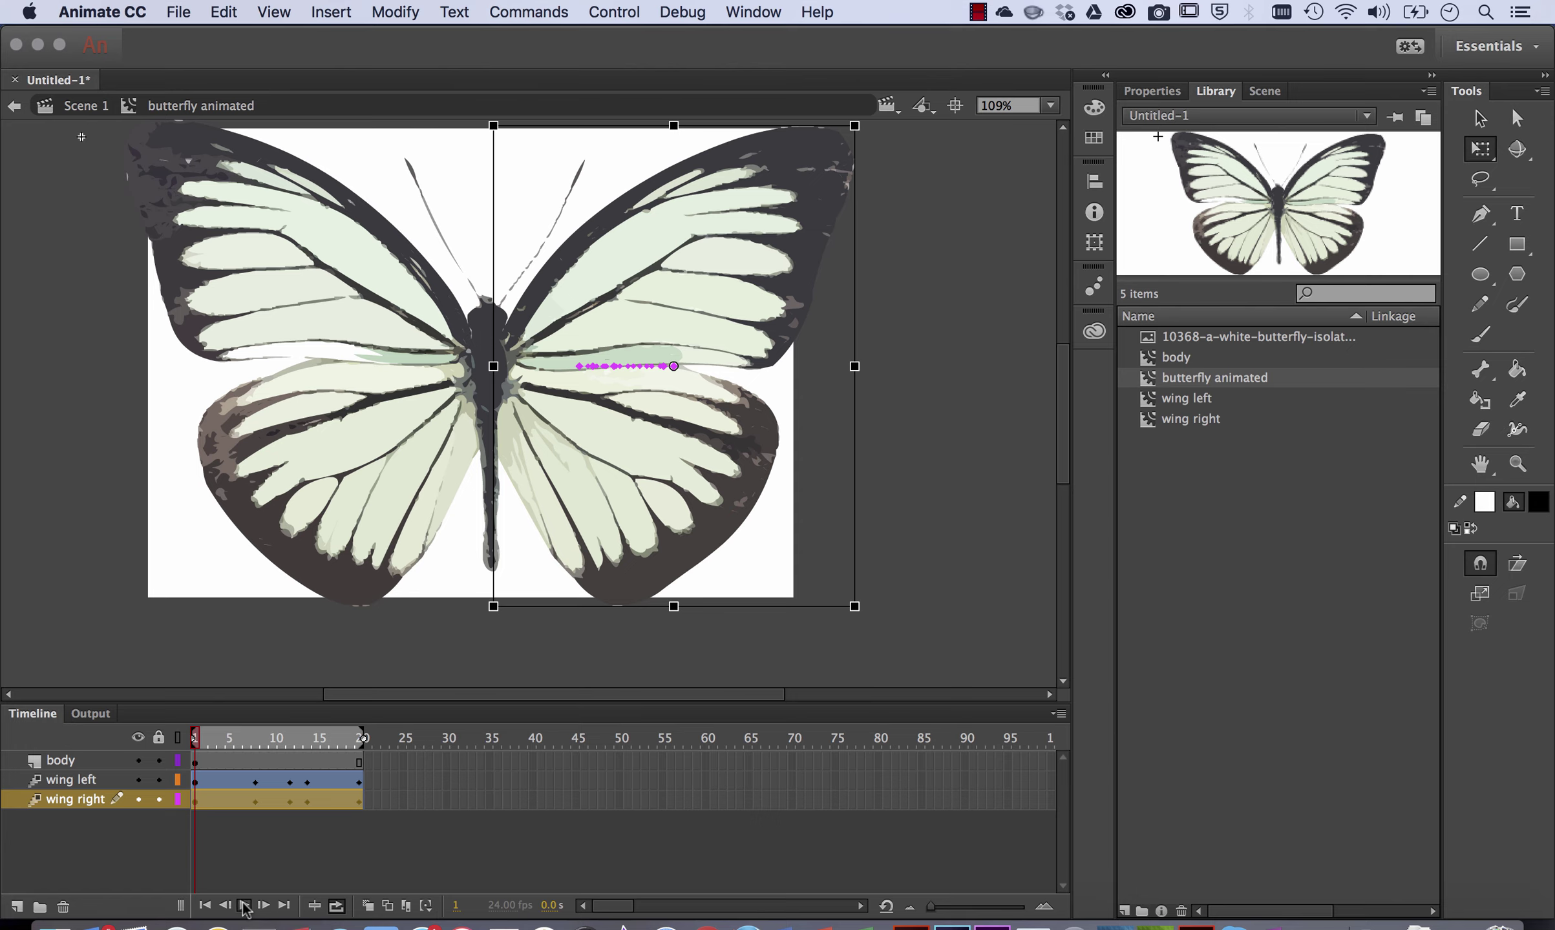
left_click(244, 907)
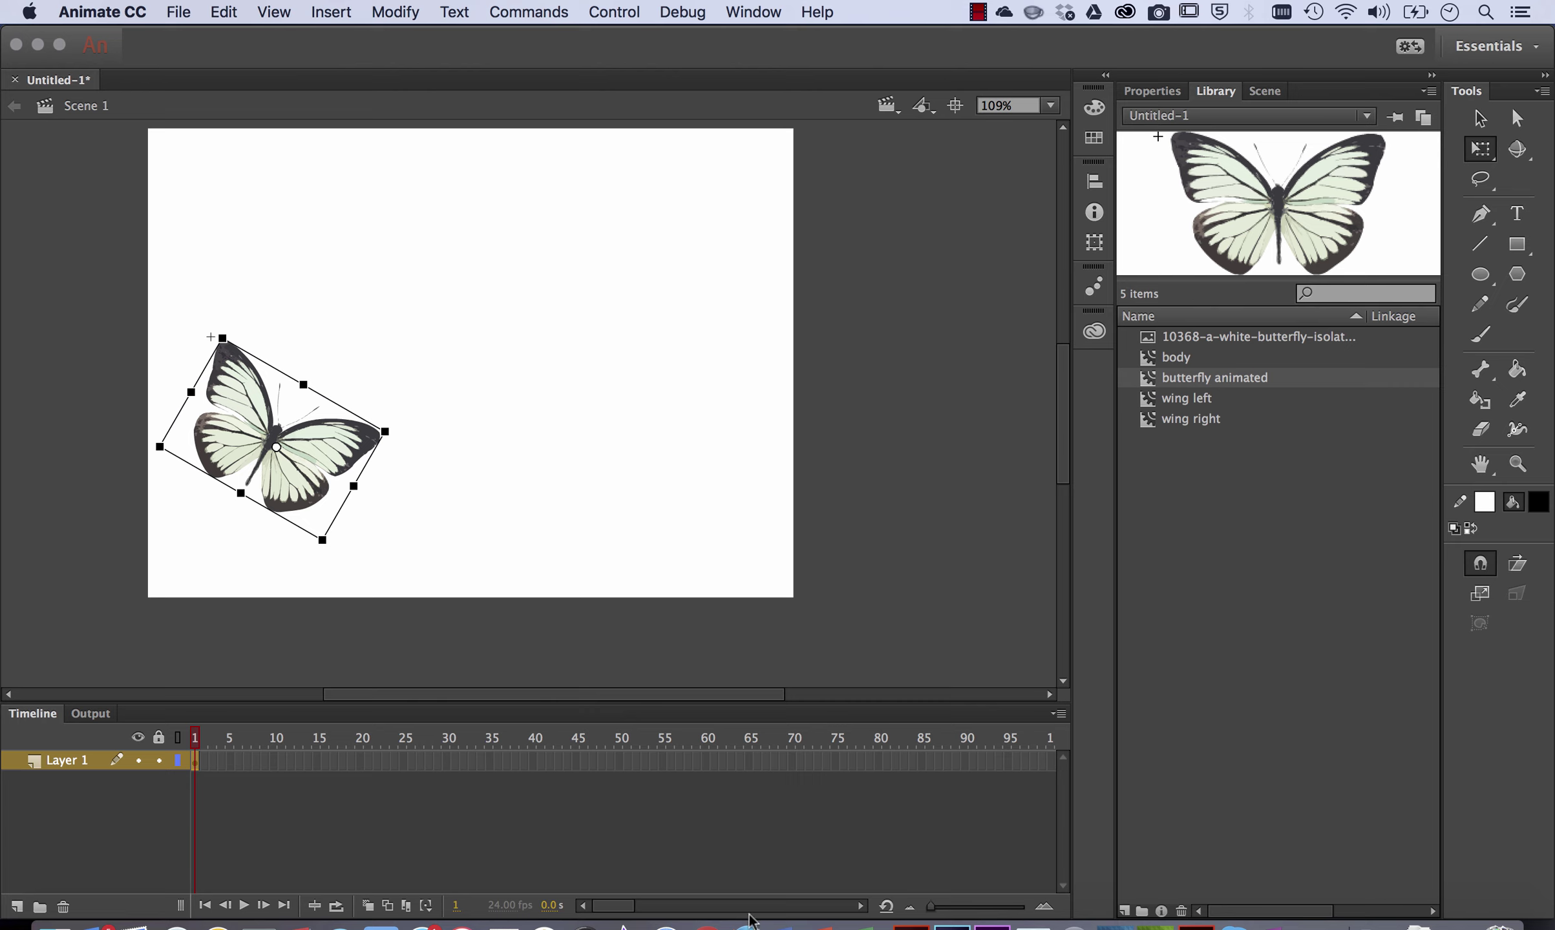
Extend the butterfly's layer in Scene 1 to frame 70 and create a motion tween on it.
left_click(791, 762)
right_click(791, 762)
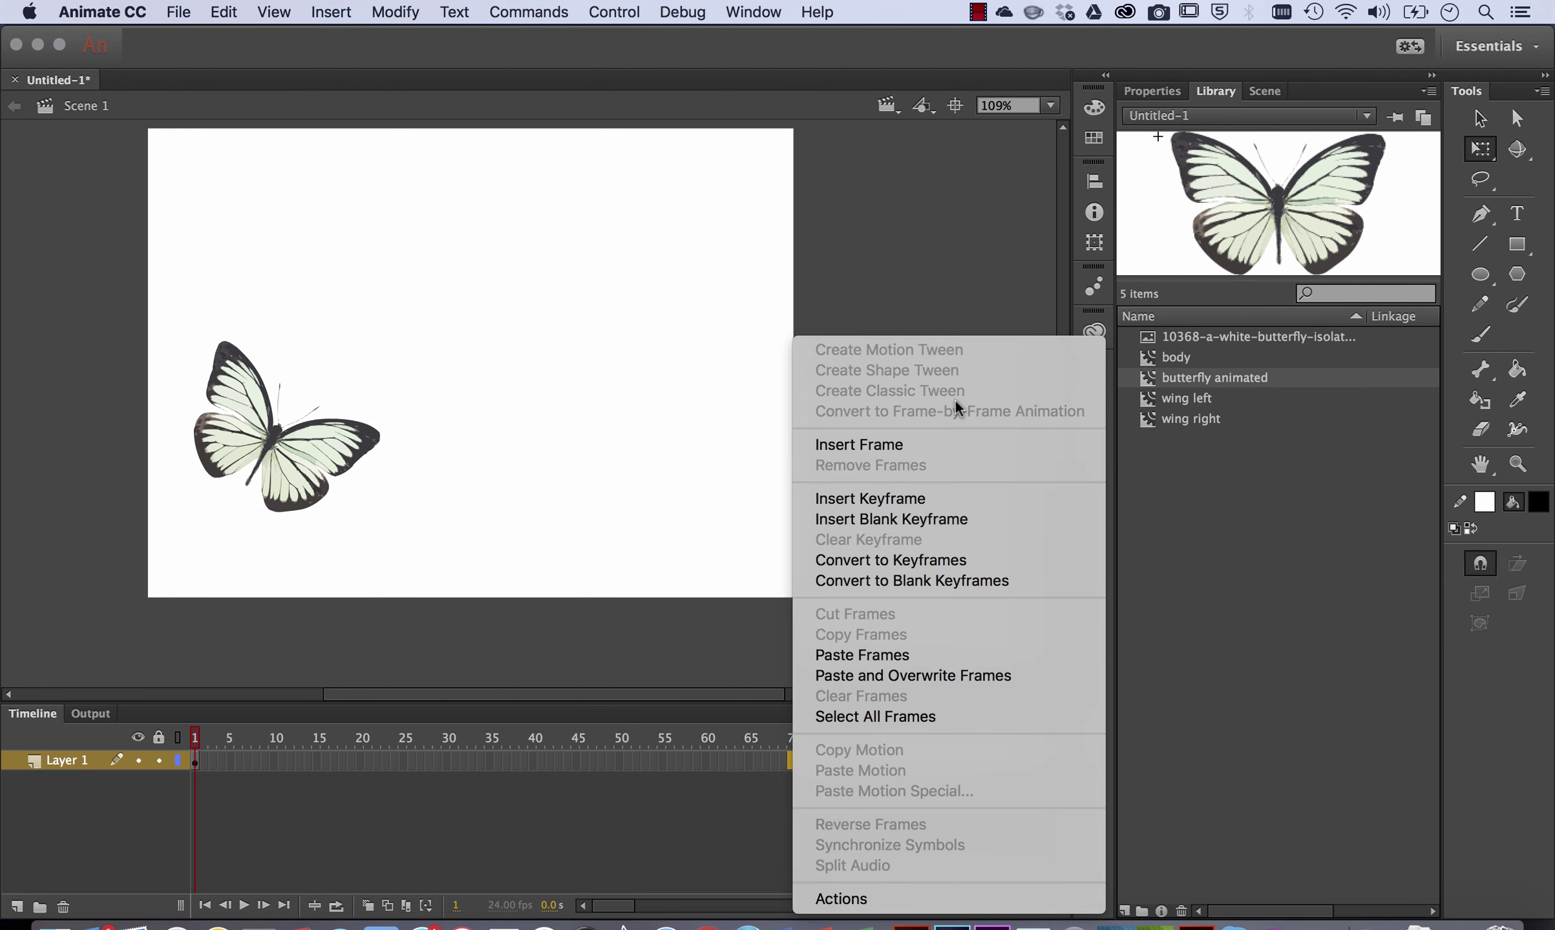
left_click(925, 443)
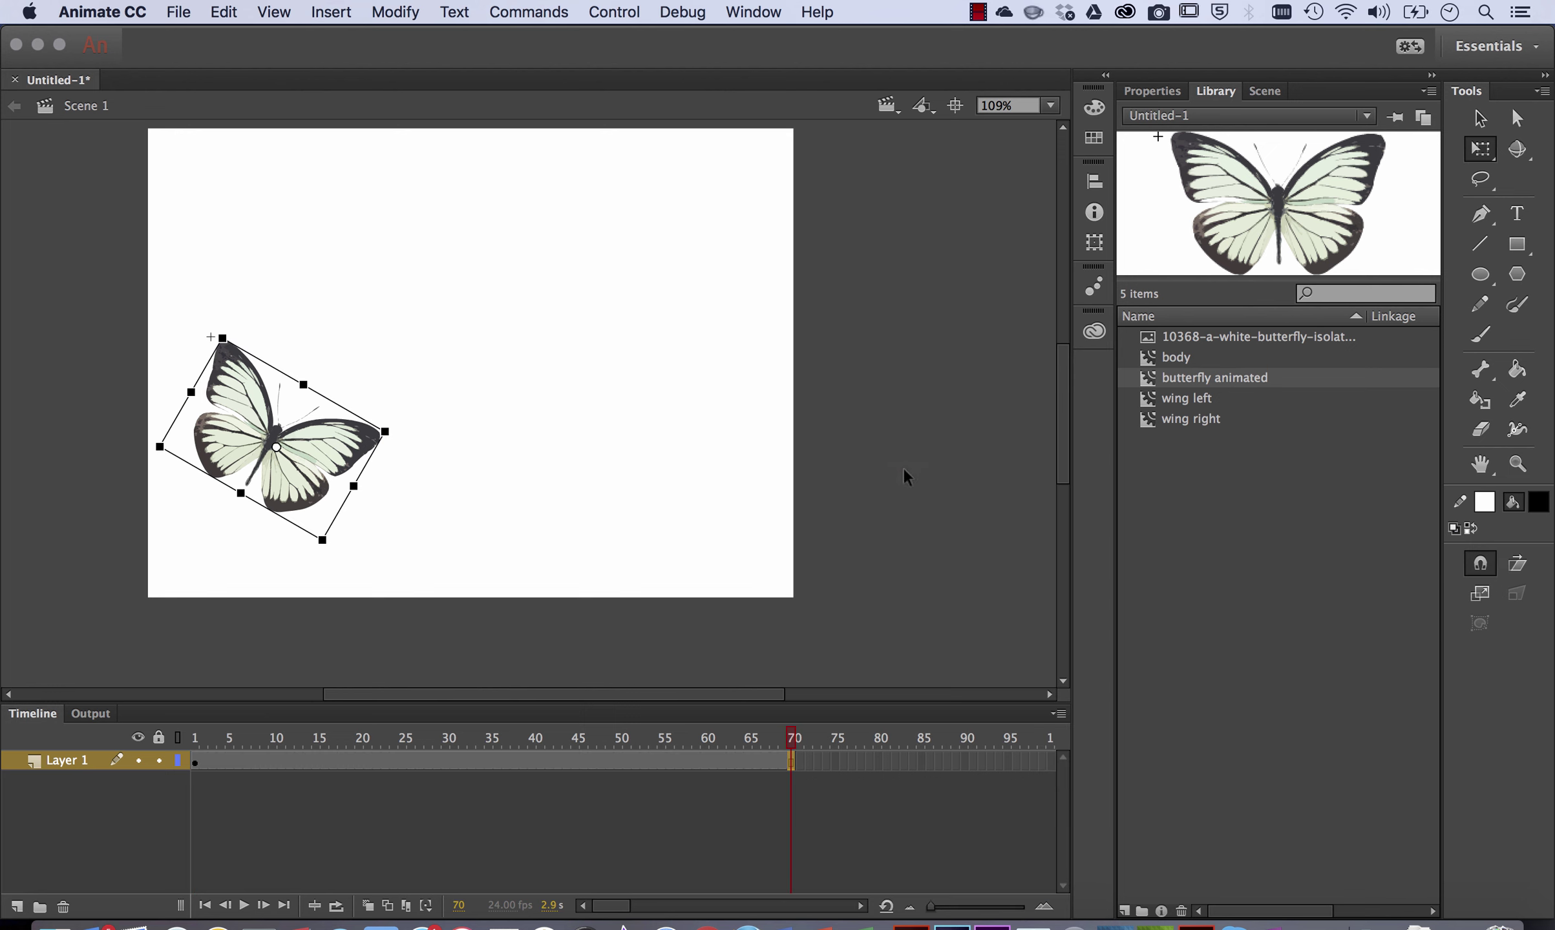
right_click(540, 760)
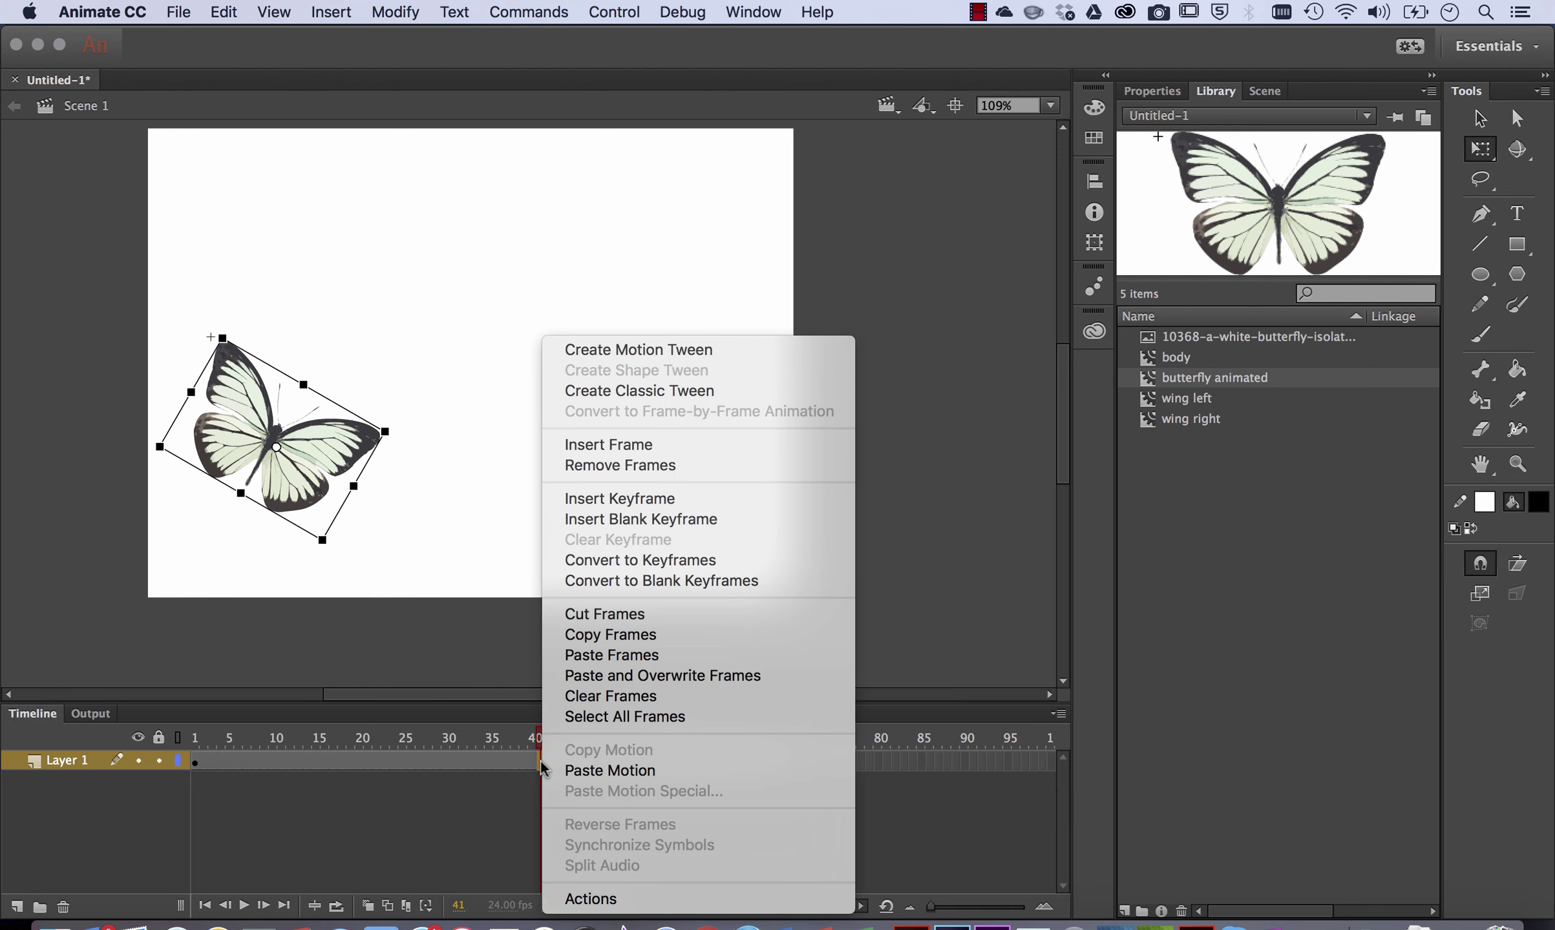
left_click(700, 362)
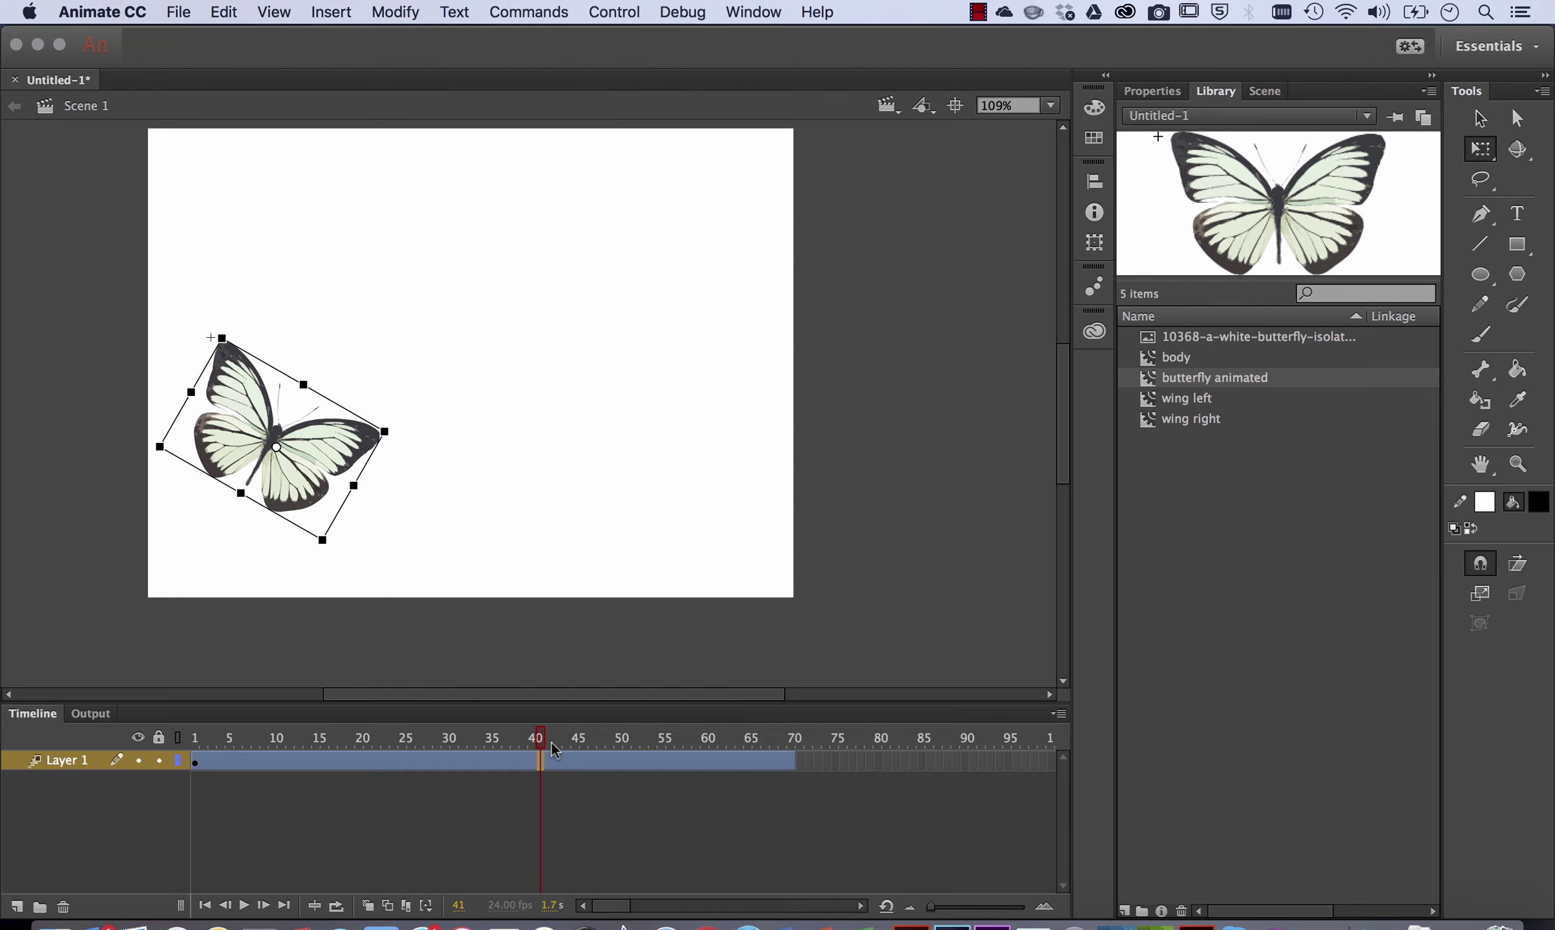
At frame 1, move the butterfly off the stage's upper left side and scale it down to about half size.
left_click_drag(555, 746, 71, 719)
left_click(302, 469)
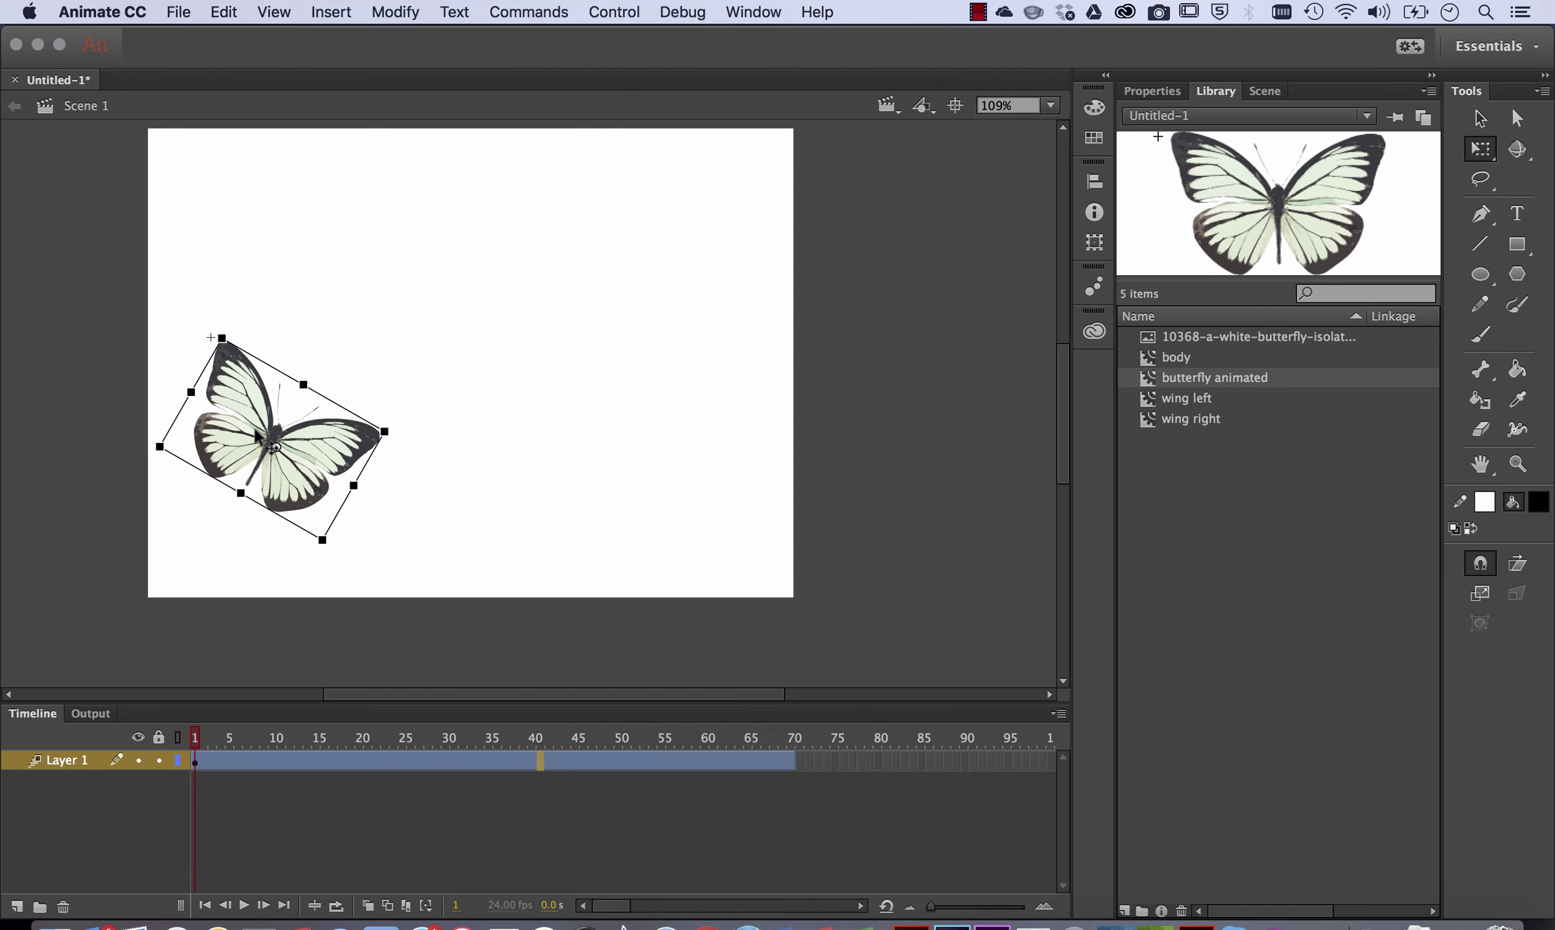
left_click_drag(257, 438, 103, 227)
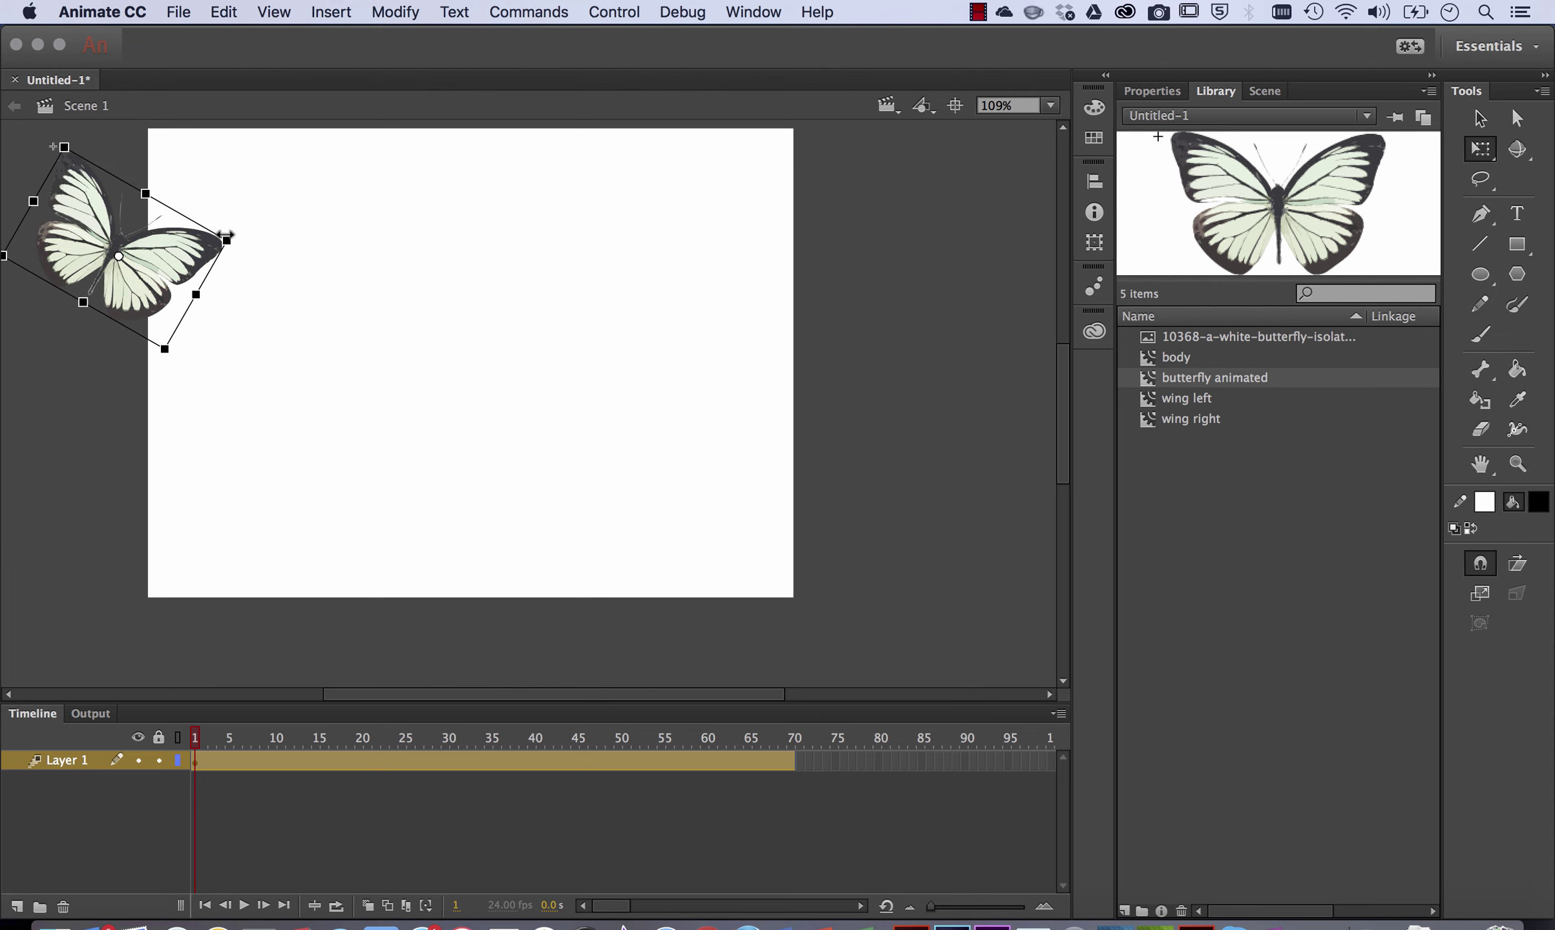
left_click_drag(226, 237, 63, 198)
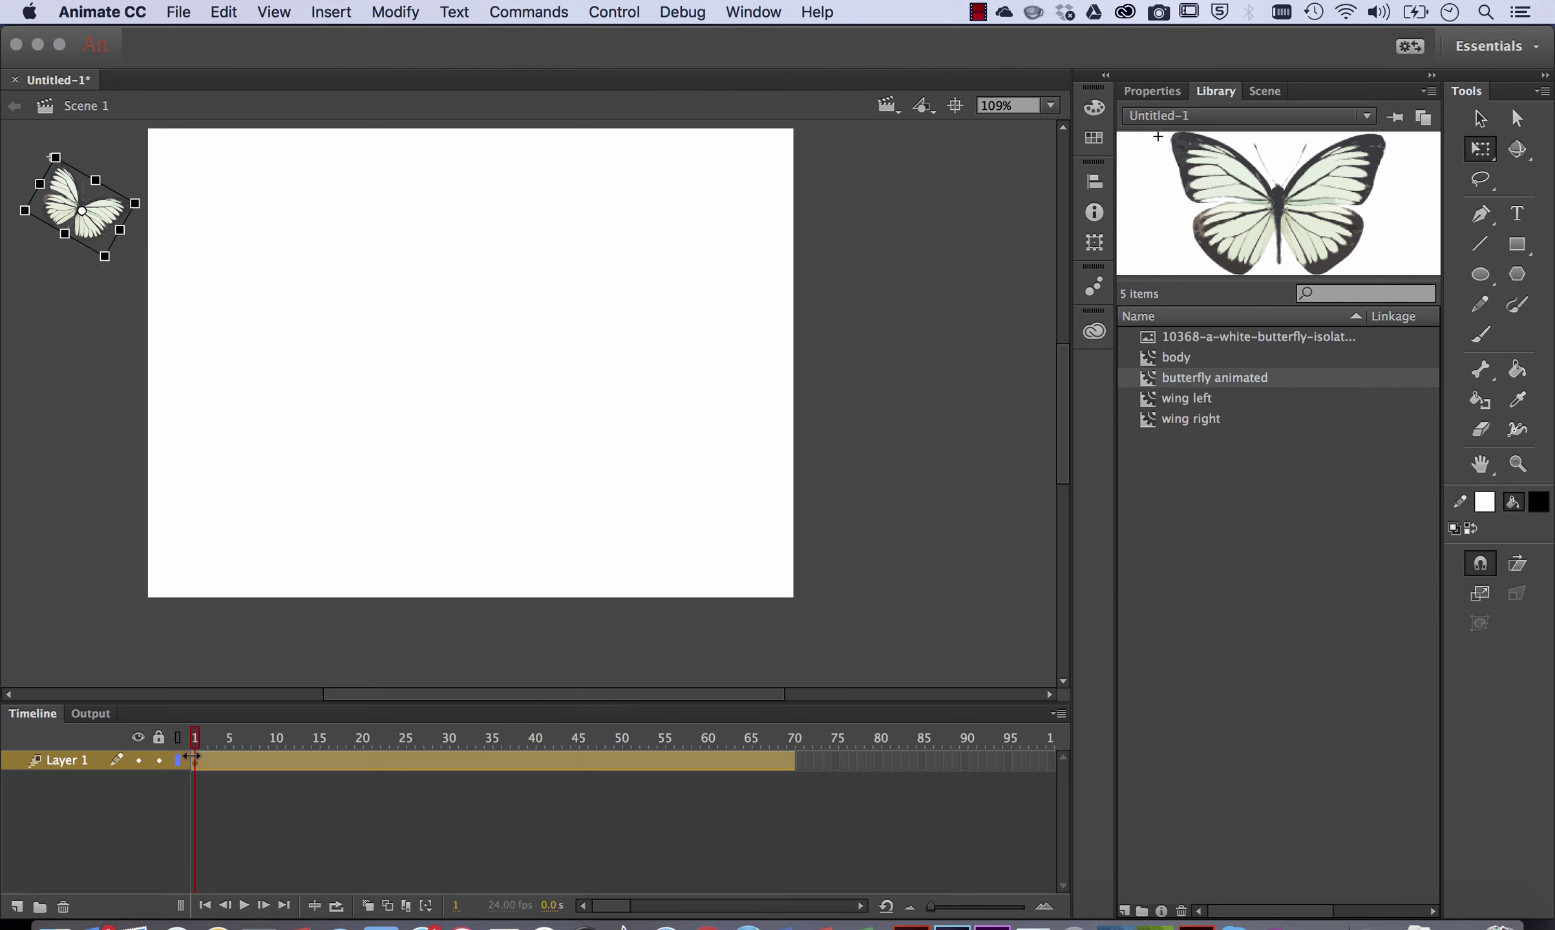
Place the butterfly in the stage's upper left corner at frame 7, and slightly farther right, rotated a little clockwise, at frame 11.
left_click_drag(197, 739, 251, 741)
left_click_drag(67, 200, 189, 181)
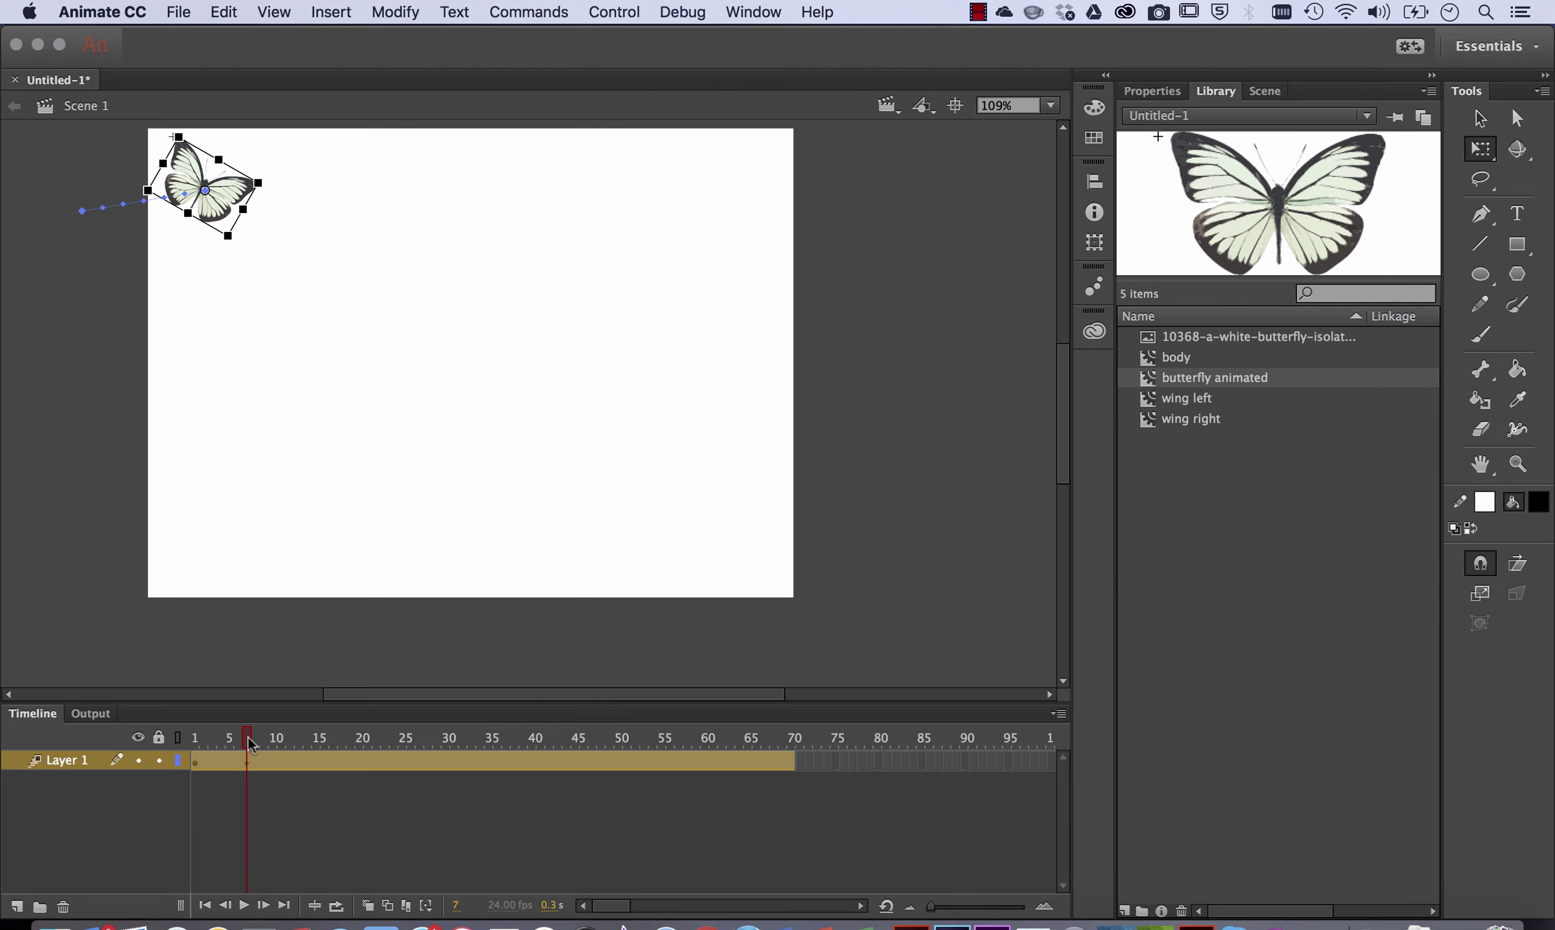
left_click_drag(252, 745, 281, 741)
left_click_drag(252, 196, 340, 218)
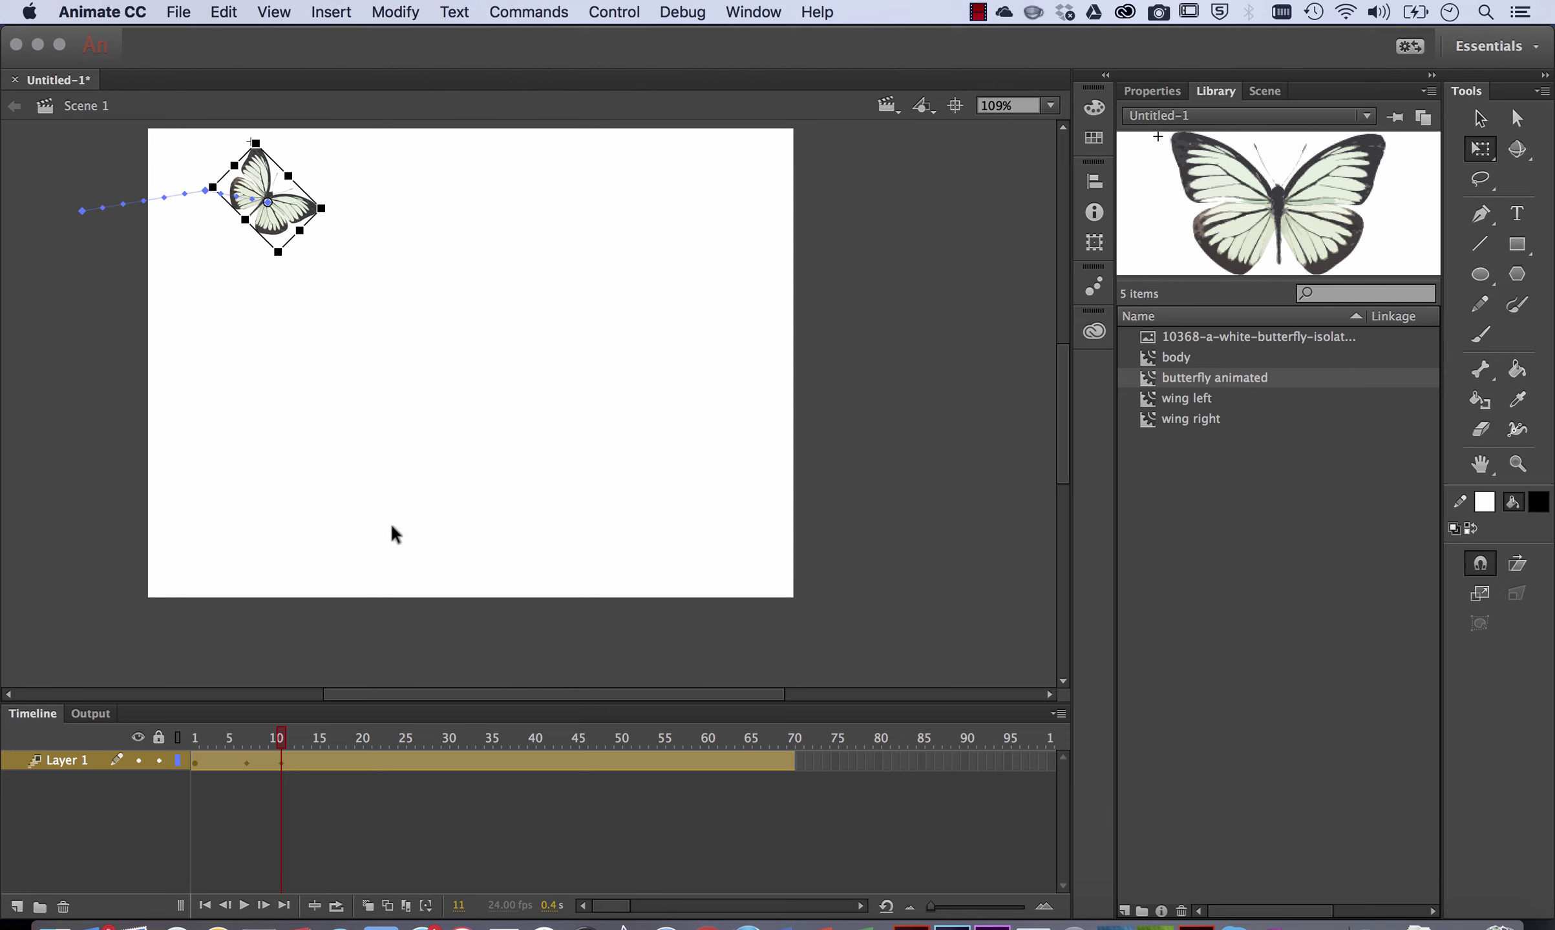
At frame 23, move the butterfly down to just below the stage's centre and enlarge it to more than double its size.
left_click_drag(282, 743, 384, 744)
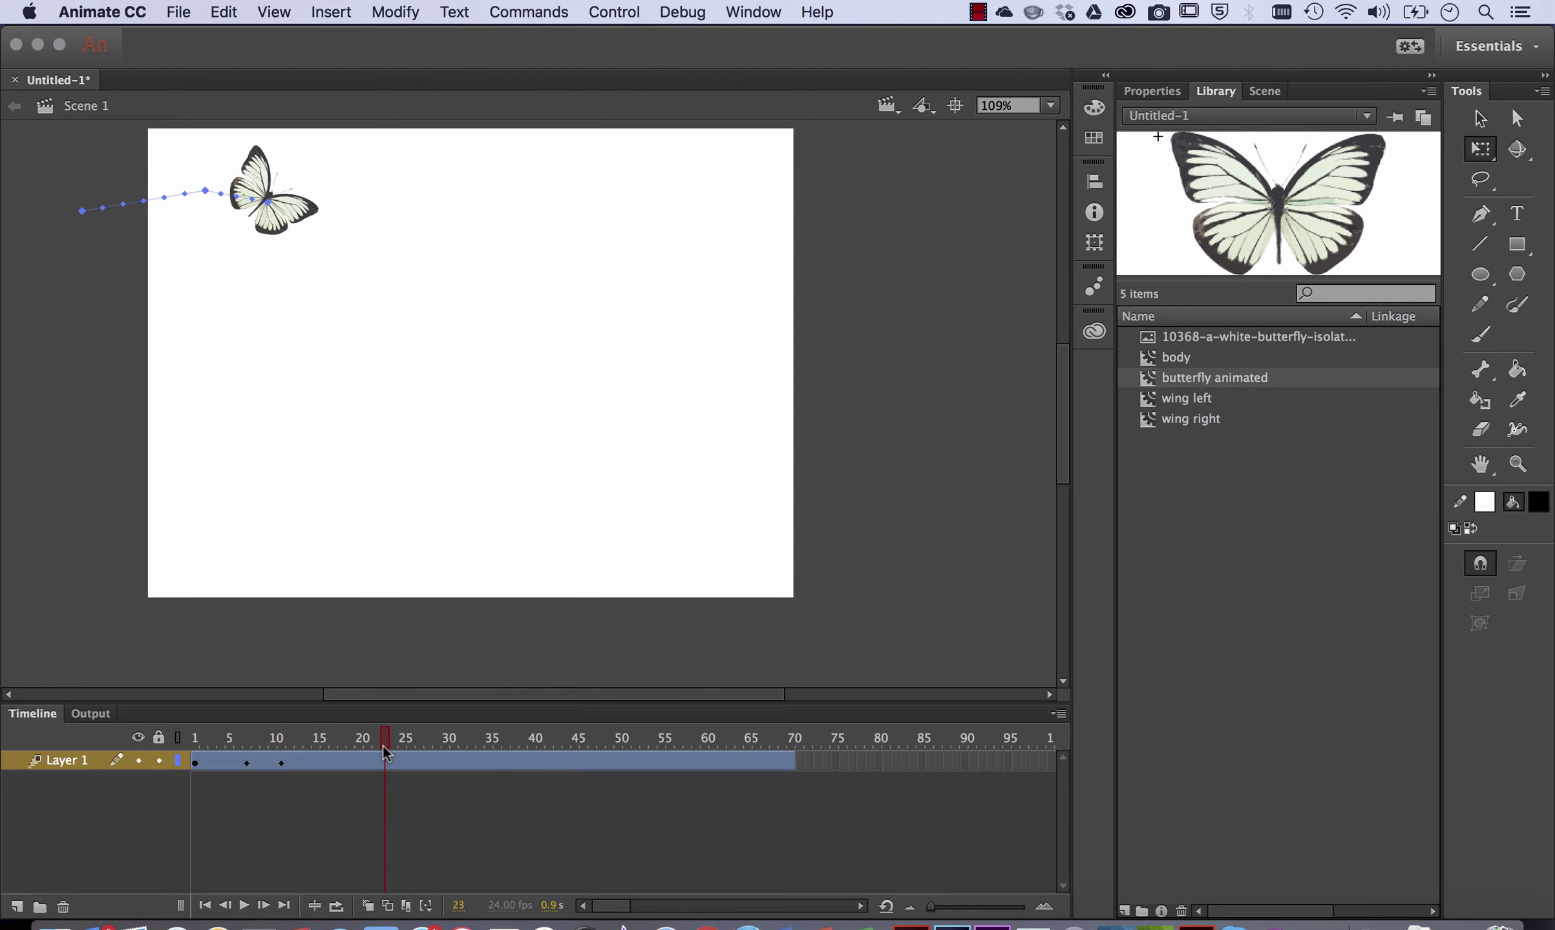
left_click(290, 210)
left_click_drag(294, 213, 457, 421)
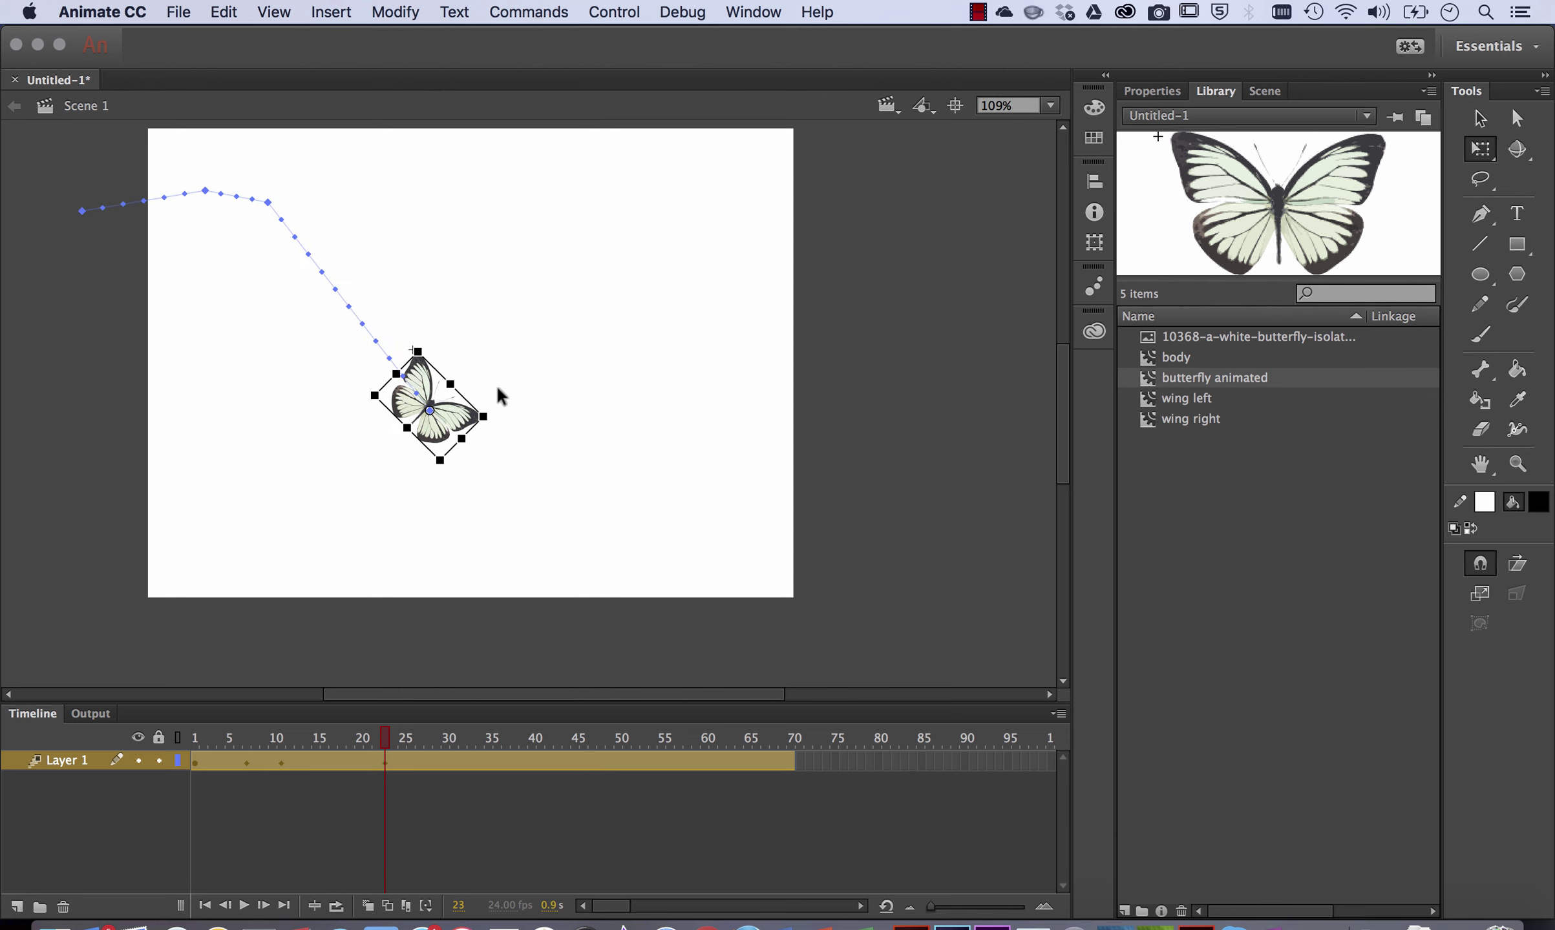
left_click_drag(418, 352, 420, 256)
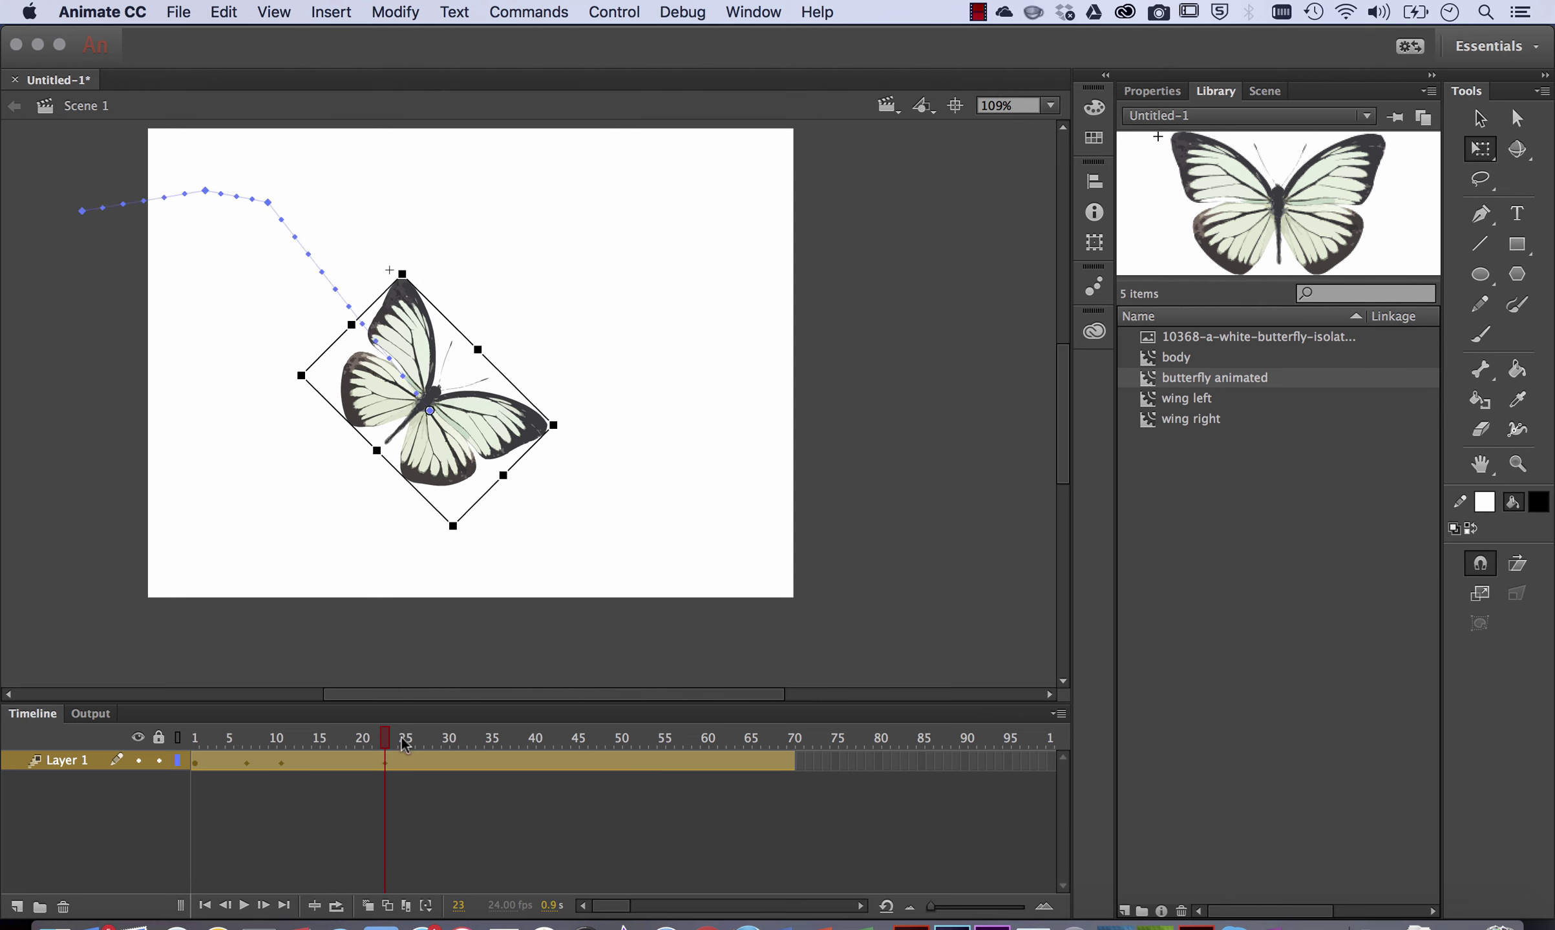
At frame 29, shift the butterfly slightly right and down, rotate it a little counterclockwise and enlarge it slightly.
left_click_drag(388, 743, 437, 743)
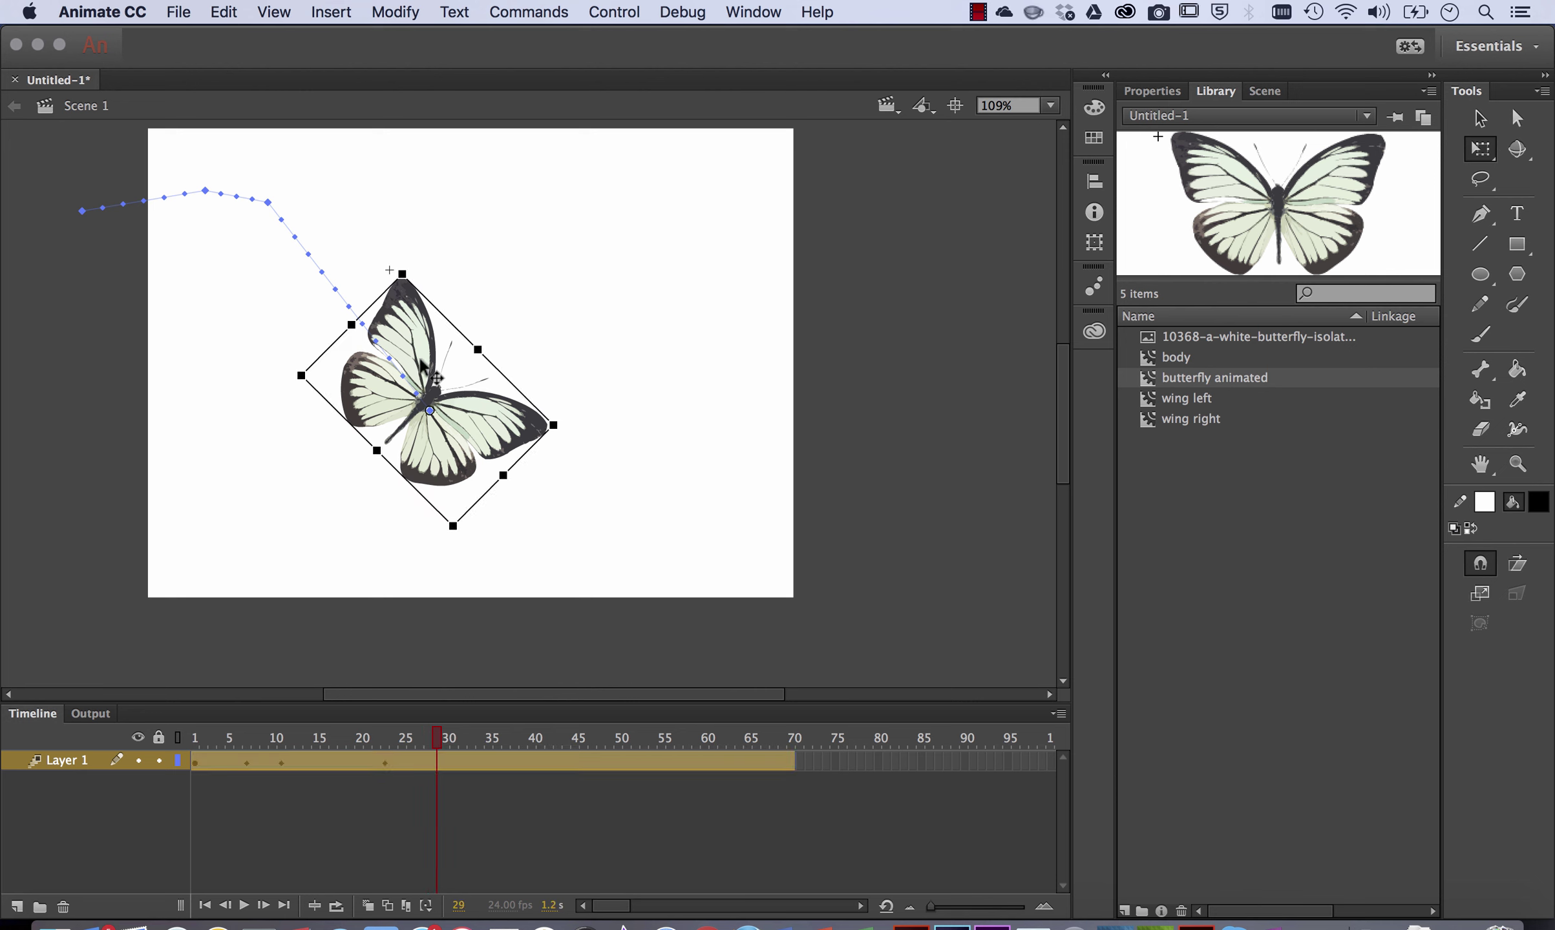
left_click_drag(421, 367, 458, 387)
left_click_drag(444, 288, 402, 303)
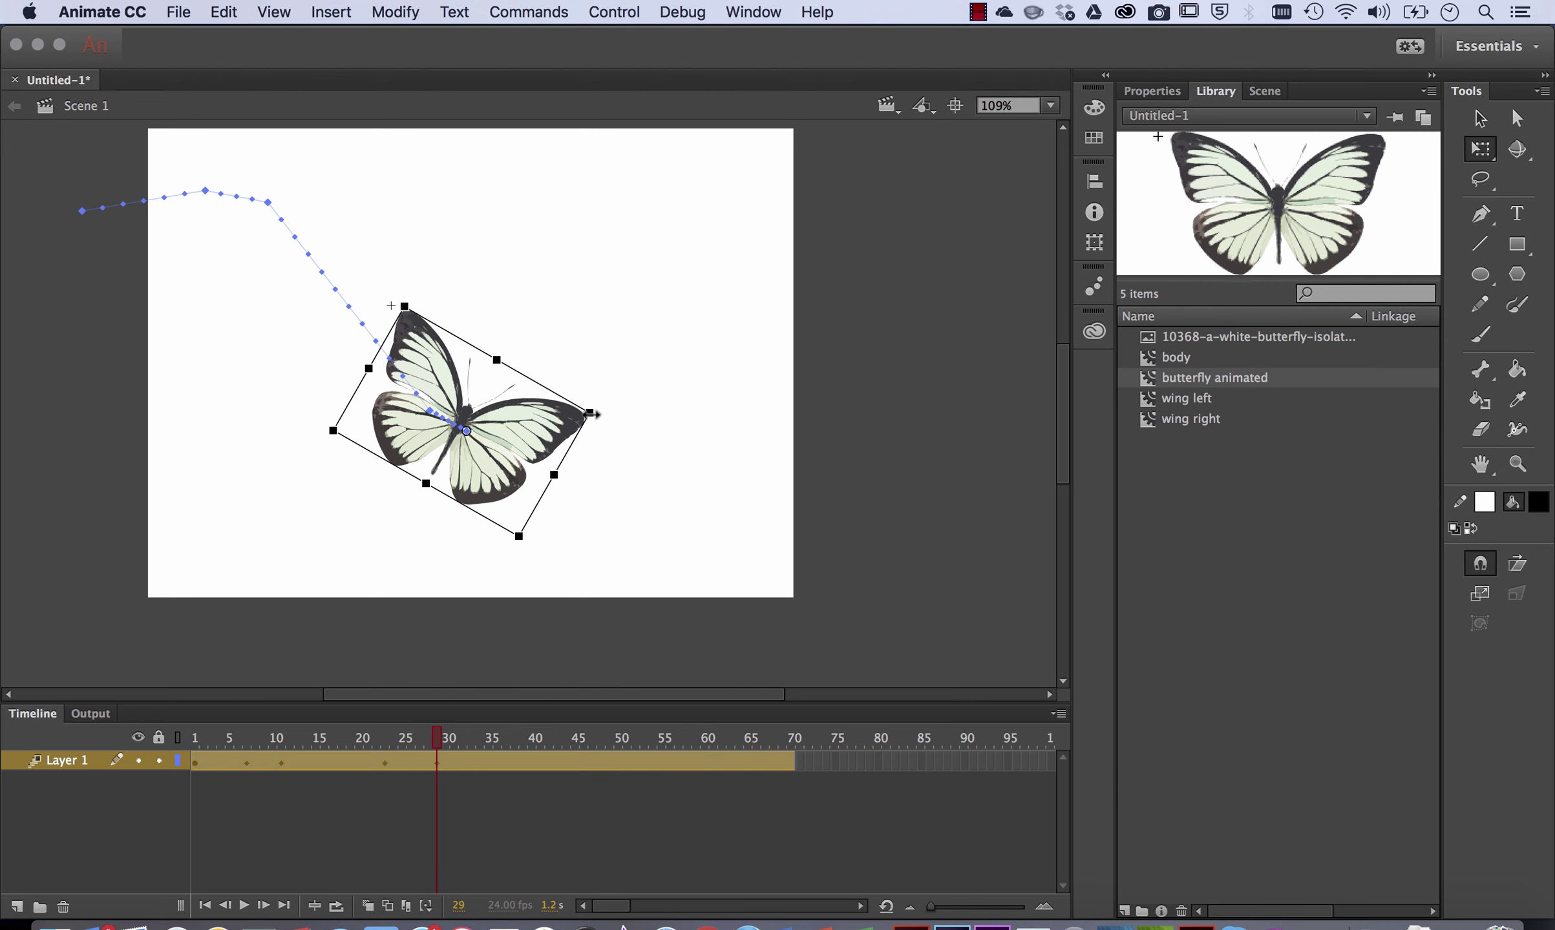
left_click_drag(589, 413, 611, 415)
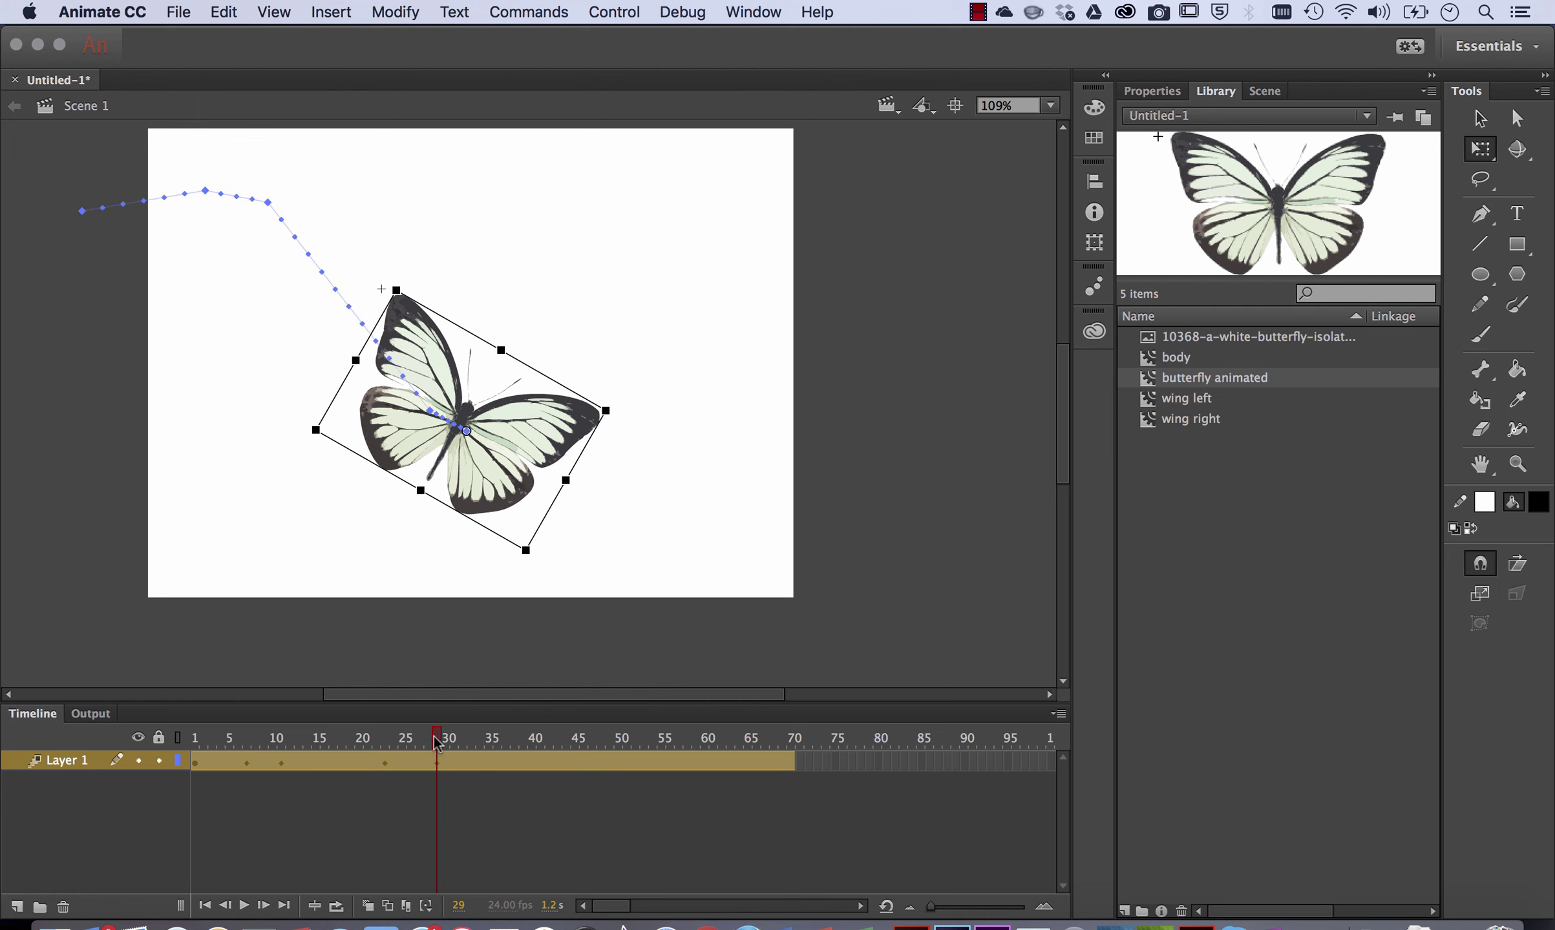
At frame 46, move the butterfly right and slightly up on the stage and rotate it a little clockwise.
left_click(462, 761)
left_click_drag(492, 746, 583, 746)
left_click(535, 392)
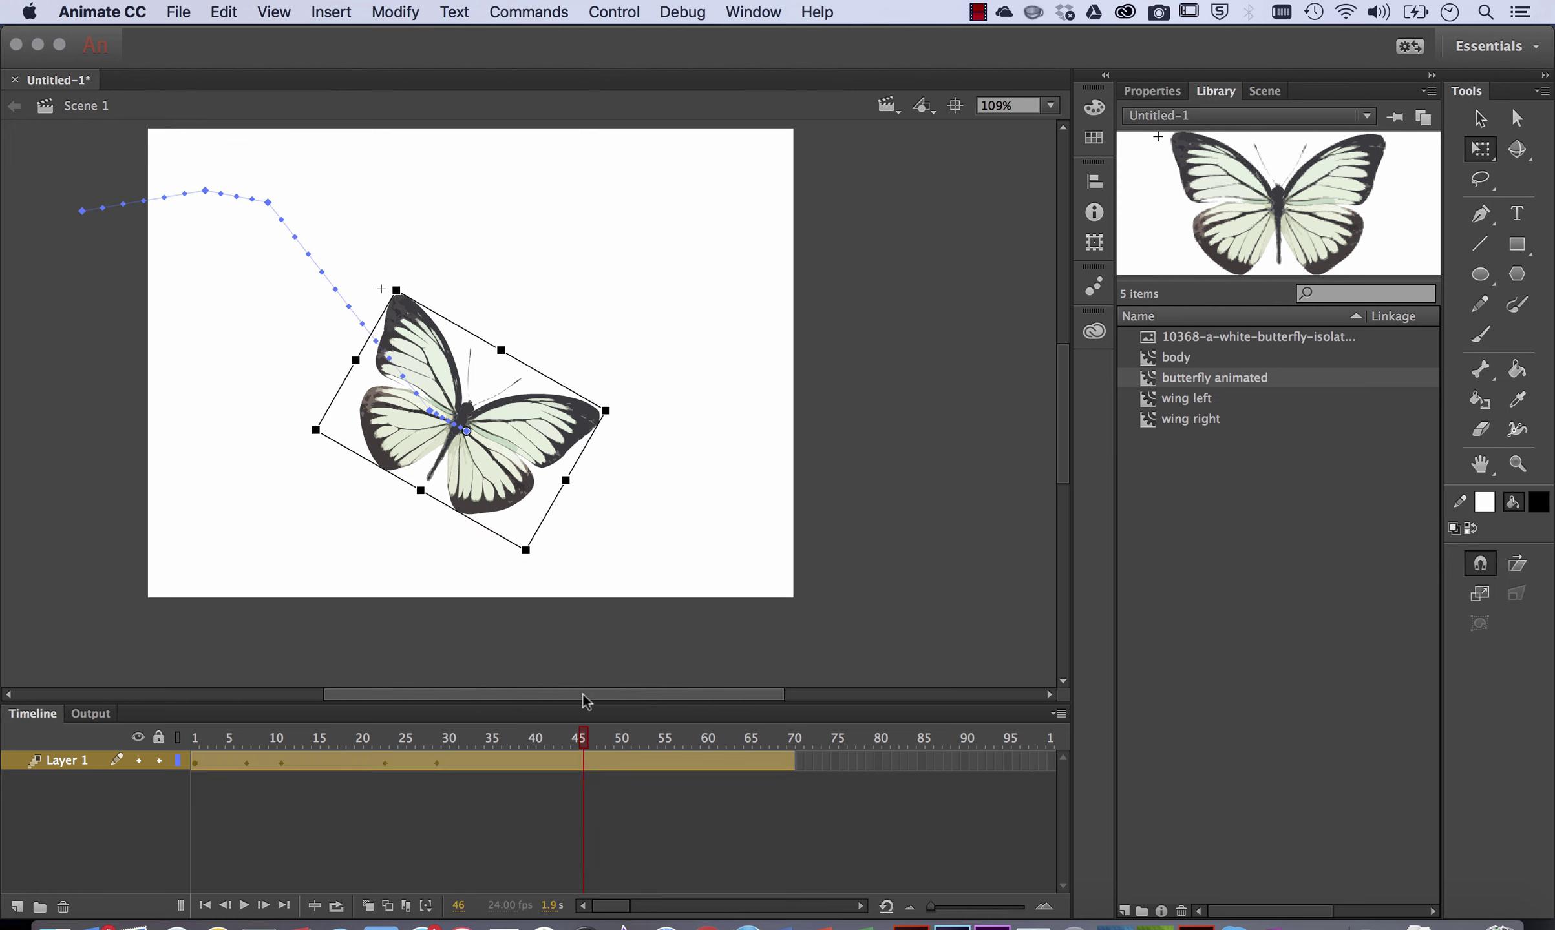
left_click_drag(542, 420, 687, 371)
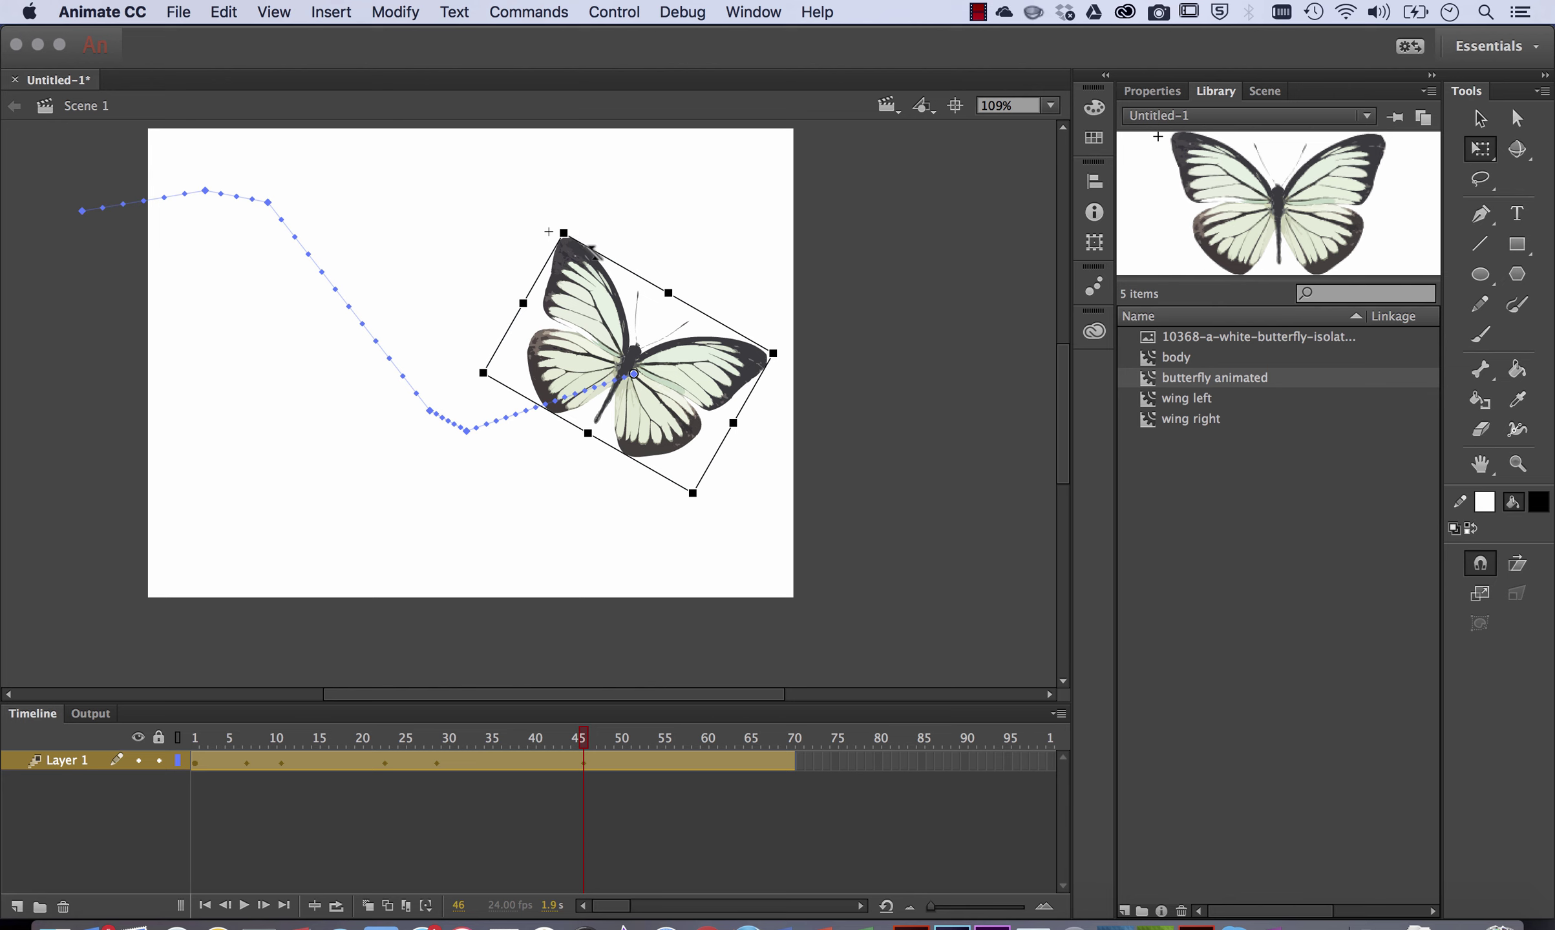
left_click_drag(566, 225, 597, 217)
Move the butterfly onto the stage's right edge at frame 64 and off the stage's right side at frame 70.
left_click_drag(585, 742, 739, 742)
left_click(695, 417)
left_click_drag(693, 413, 848, 403)
left_click_drag(740, 741, 795, 739)
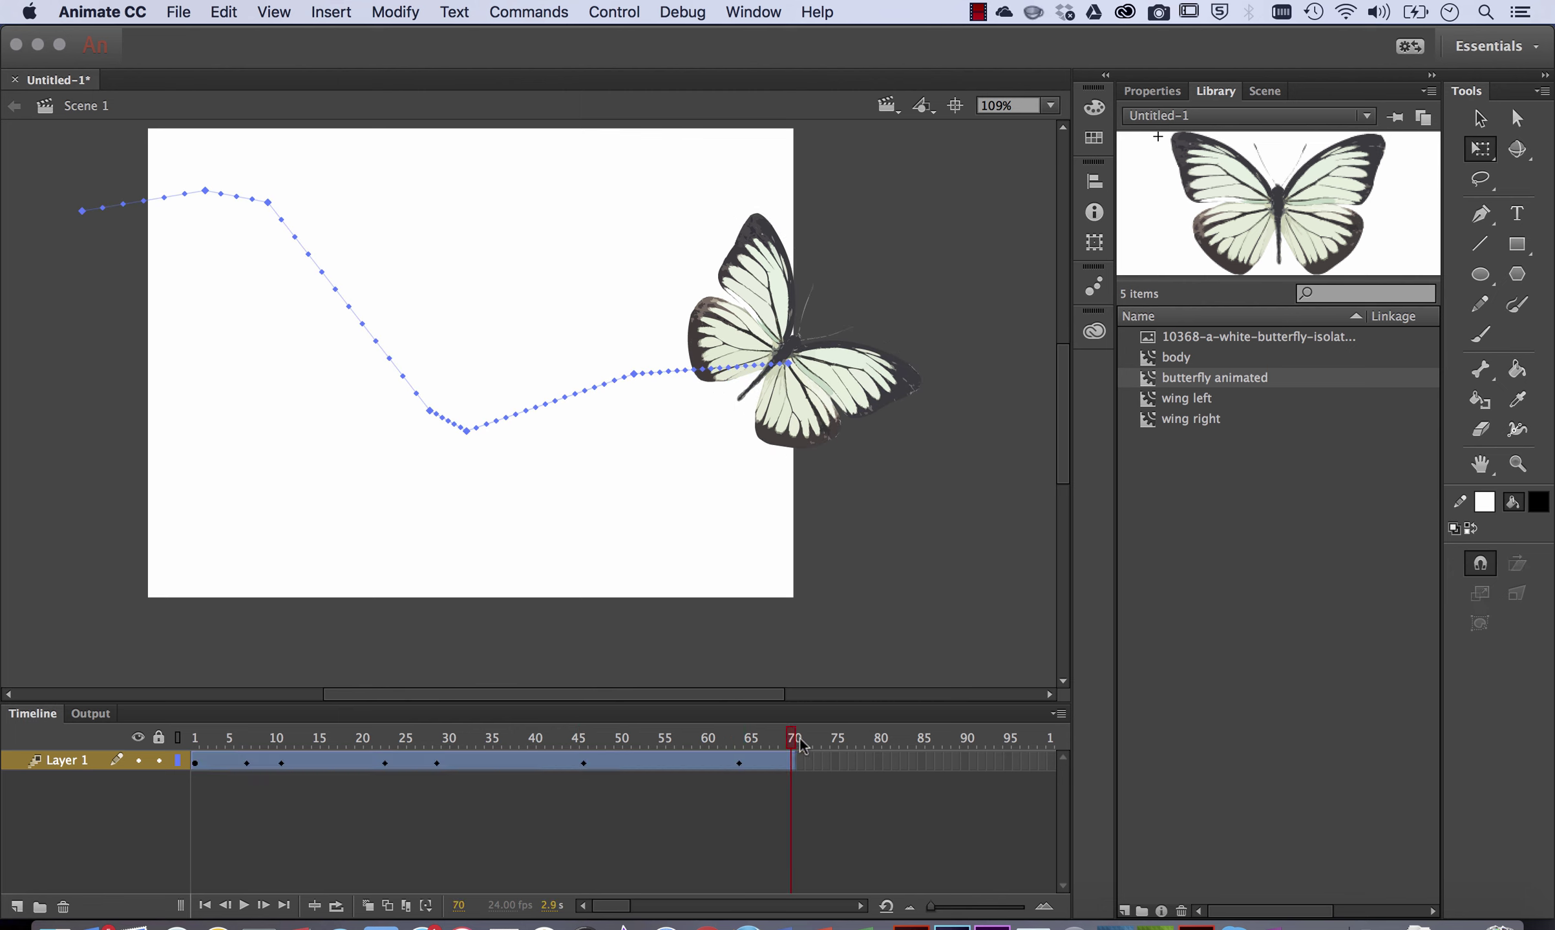
left_click_drag(880, 392, 1026, 418)
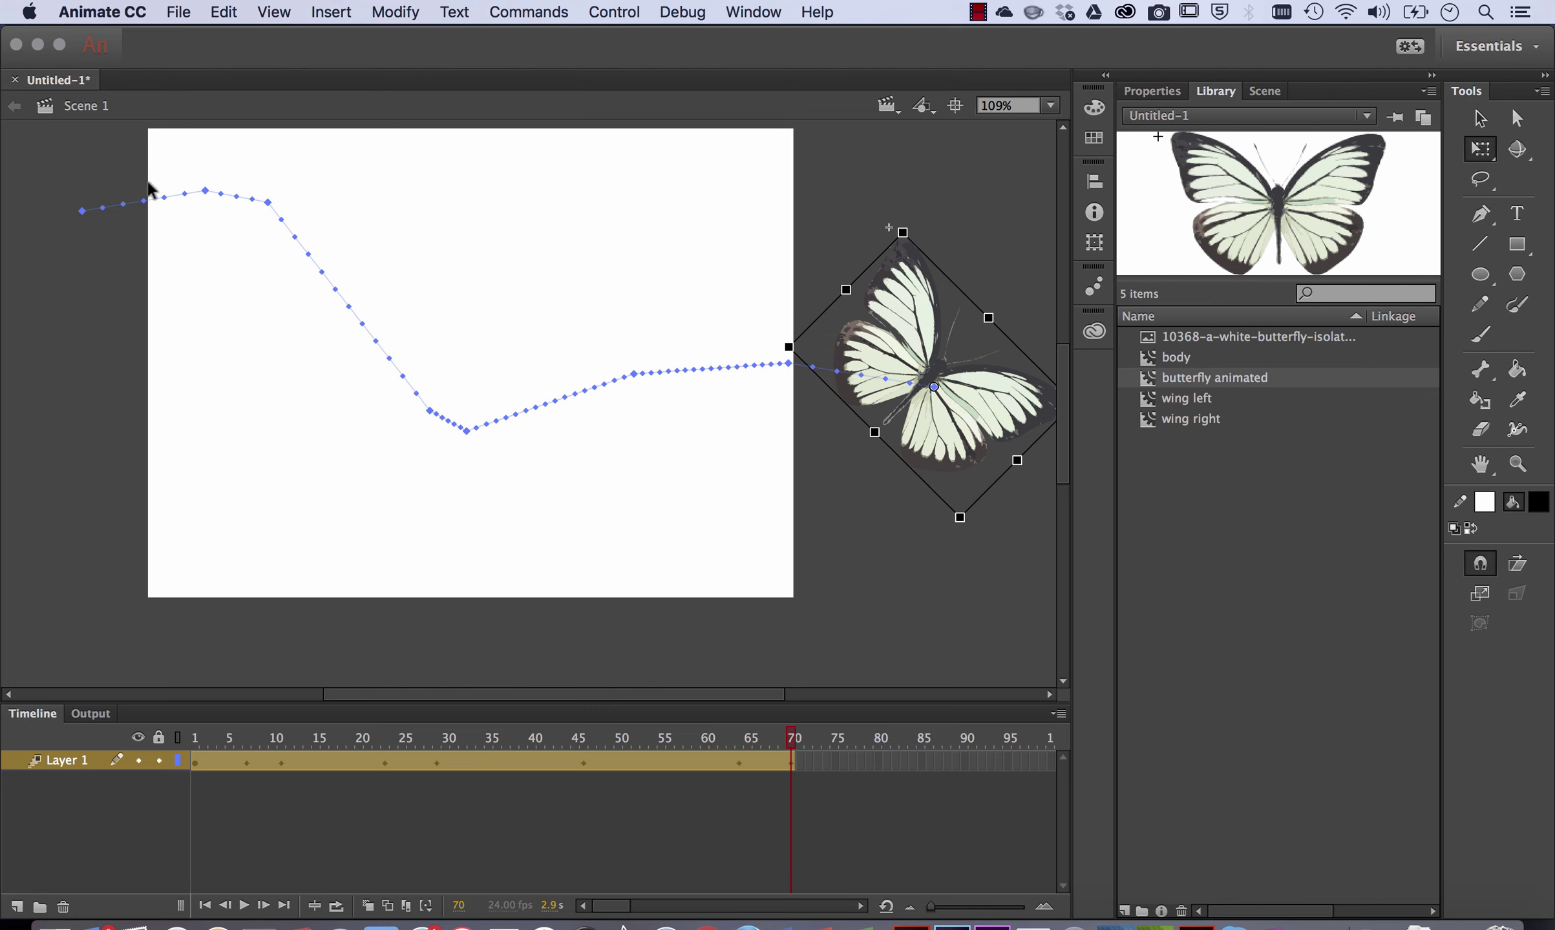